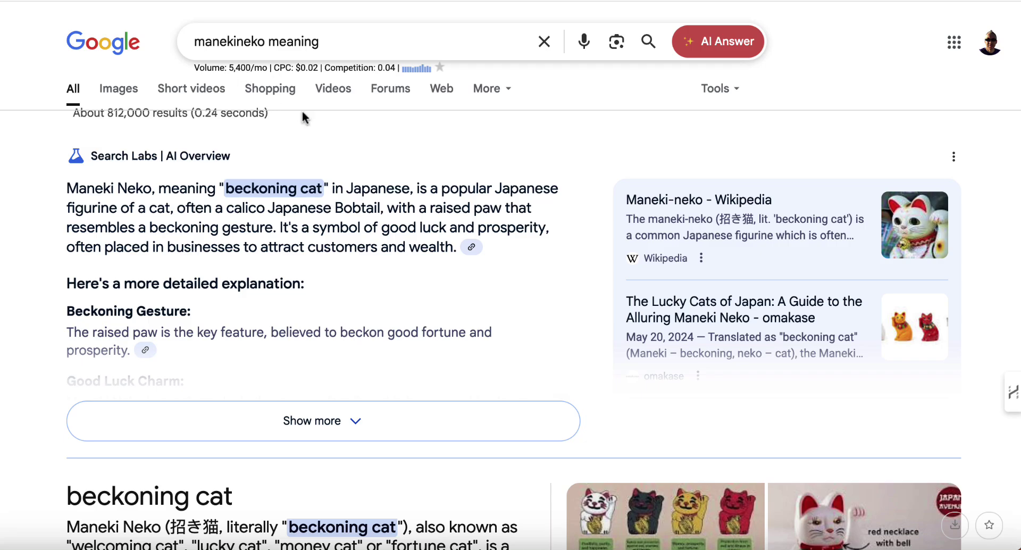
Scroll through the omakase 'Lucky Cats of Japan' guide down to its Contents list.
scroll(394, 261, "down", 5)
scroll(393, 258, "up", 3)
scroll(392, 258, "down", 10)
scroll(393, 260, "down", 9)
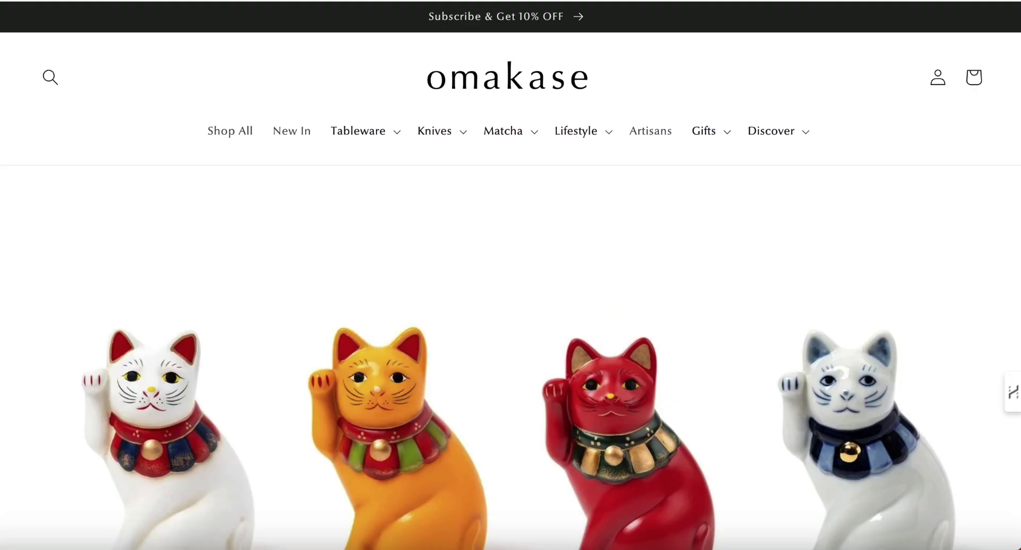
scroll(603, 223, "down", 12)
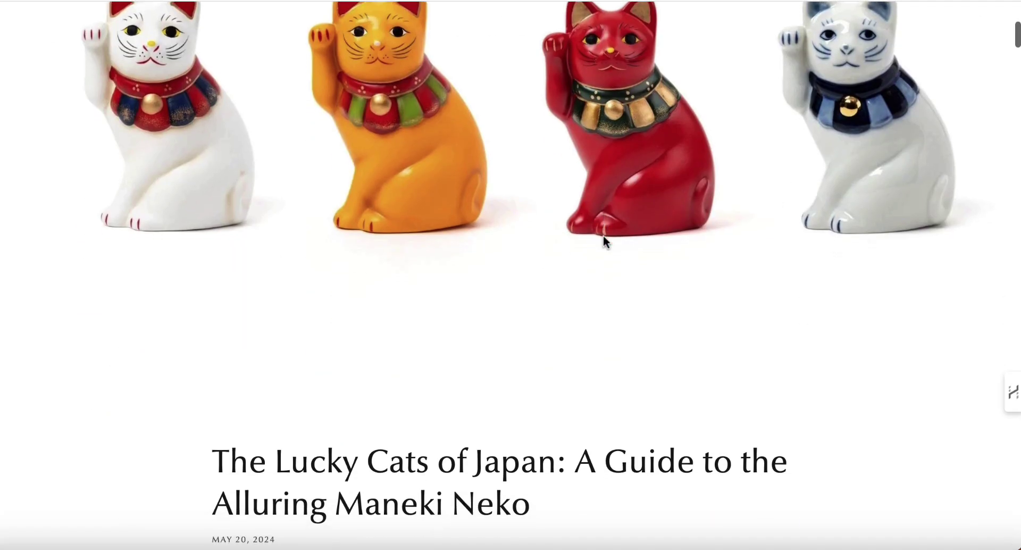
scroll(603, 236, "down", 10)
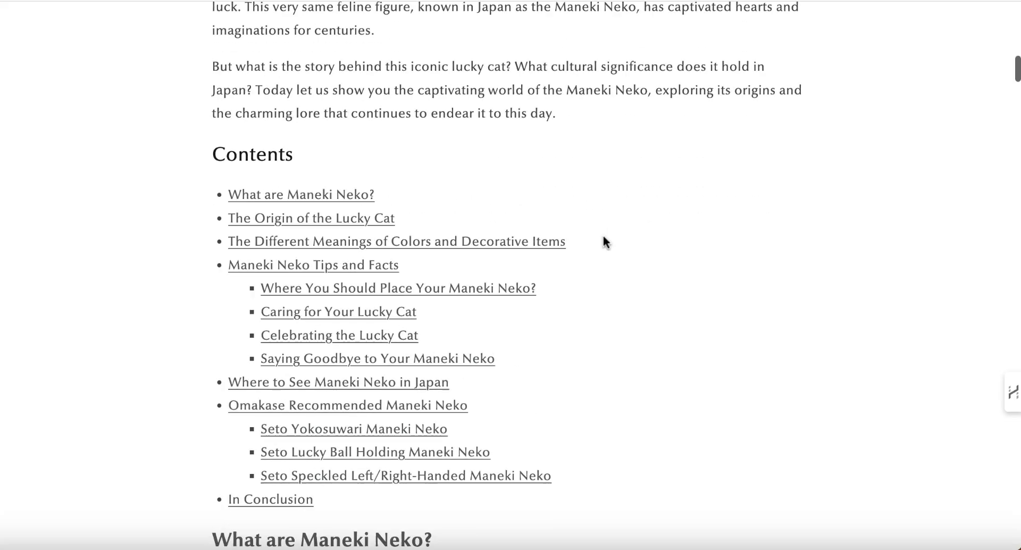
scroll(604, 237, "up", 2)
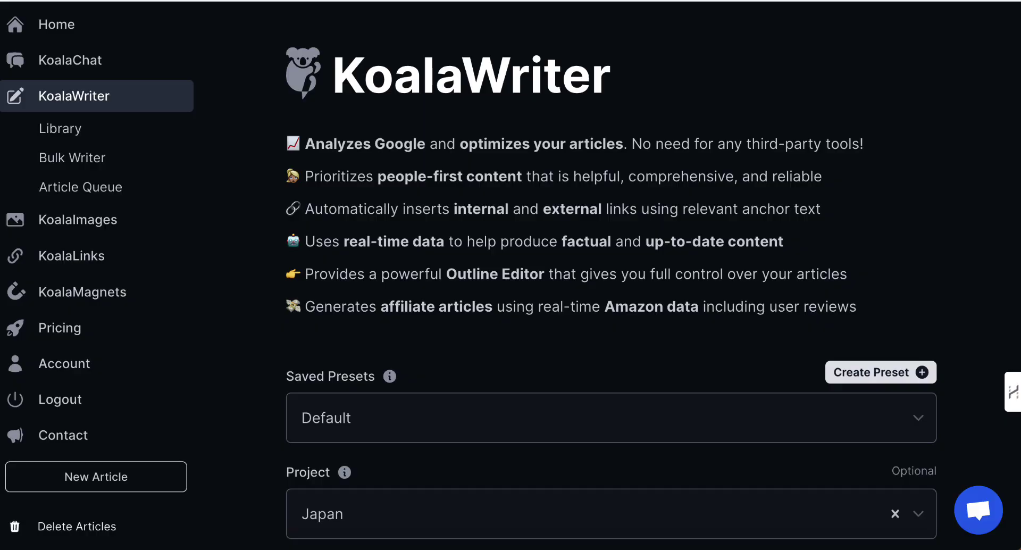
Select GPT-4.1 as the article's writing model.
scroll(301, 274, "down", 2)
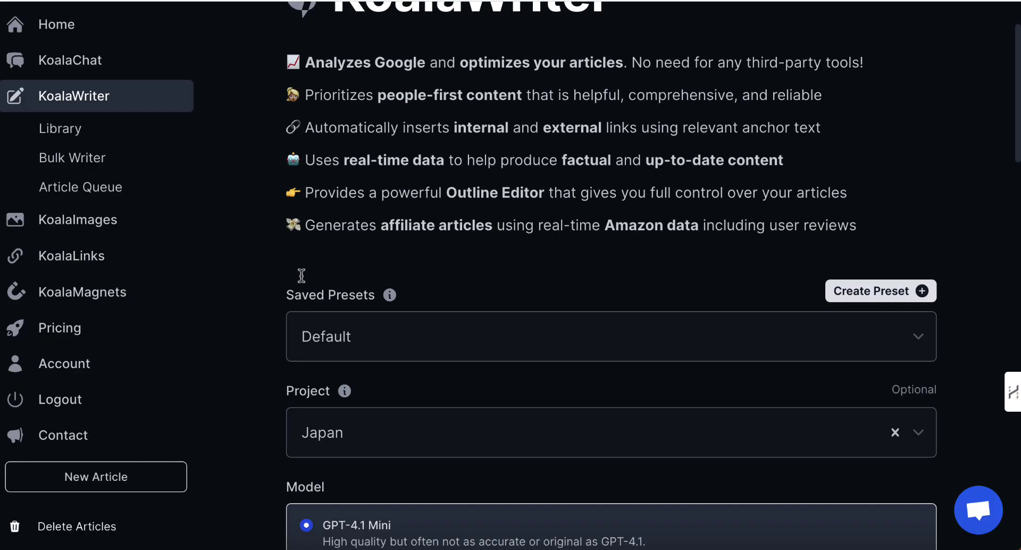
scroll(263, 370, "down", 4)
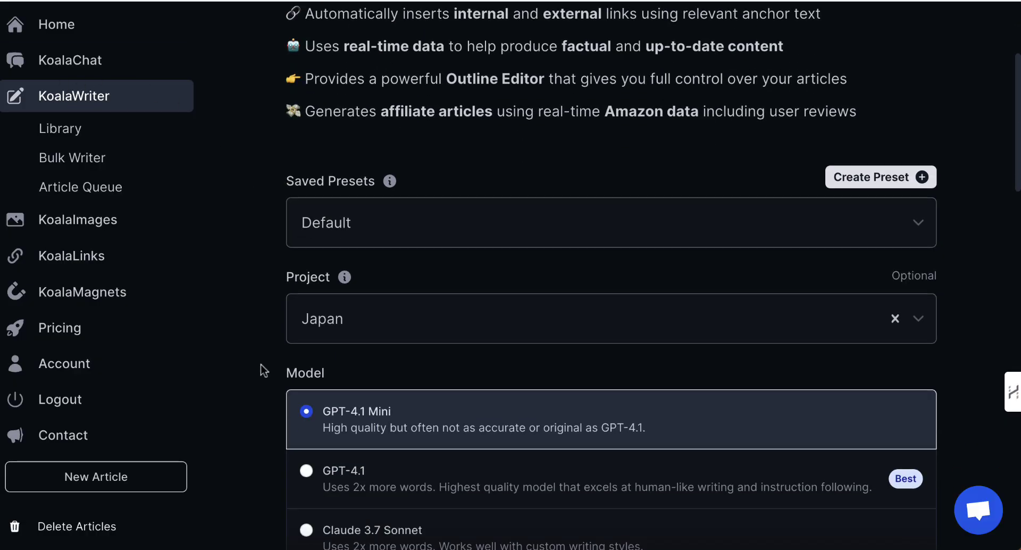
scroll(263, 369, "down", 2)
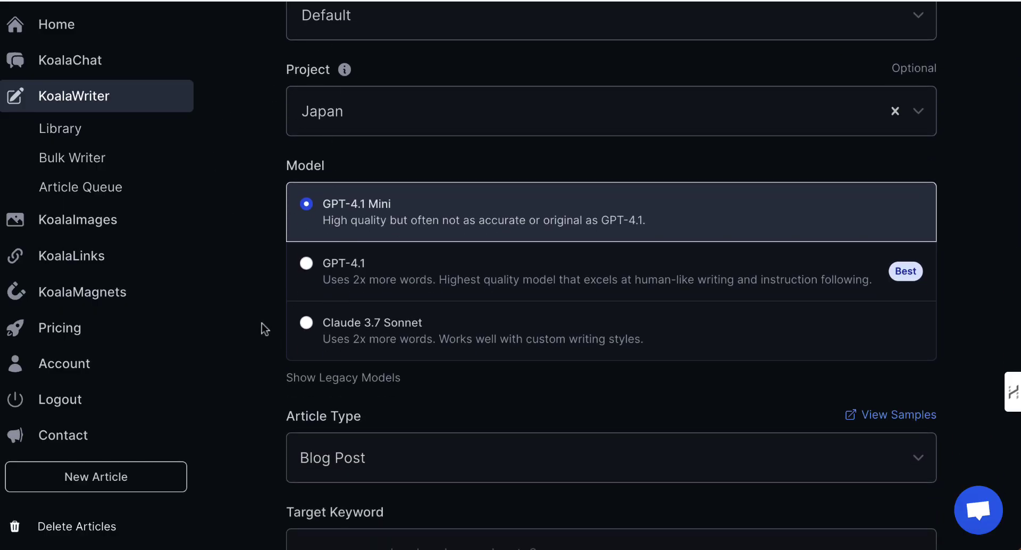
scroll(261, 328, "down", 1)
left_click(308, 253)
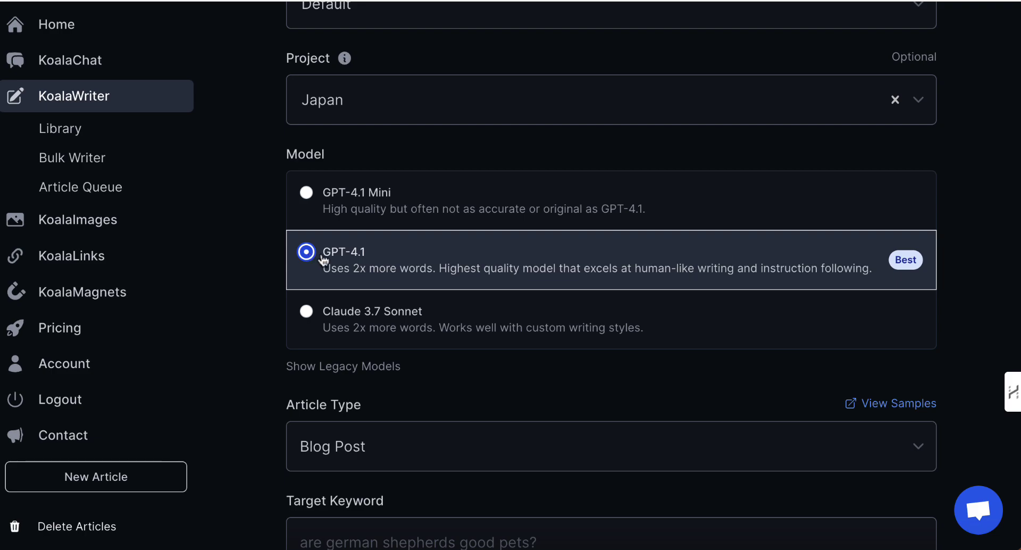
Set Article Type to Rewrite Blog Post using the omakase article URL without its srsltid tail.
scroll(418, 374, "down", 2)
left_click(394, 345)
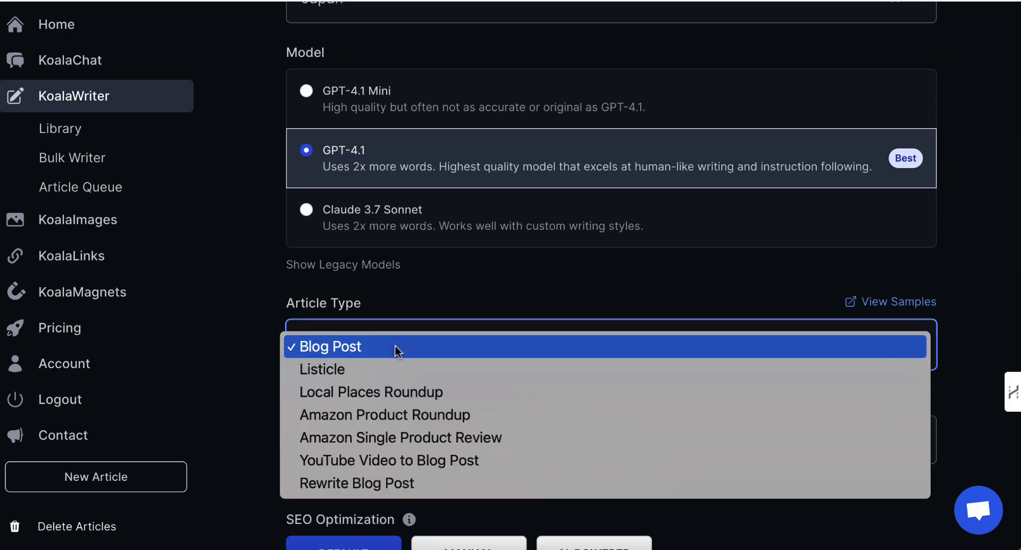
left_click(378, 484)
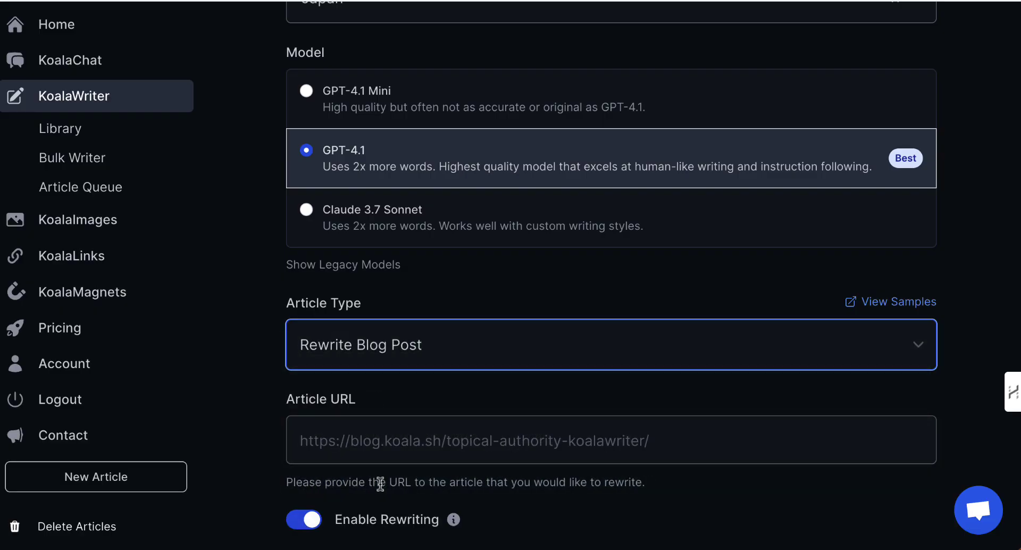
left_click(381, 437)
type("https://omakase-forest.com/blogs/omakase-insights/lucky-cats-beckoning-cats-of-japan-guide-to-maneki-neko?srsltid=AfmBOoqSjsp95tQKZ0cSJJa7gkFANUm9zIYzfAhkpCSqrWkJV3r5uAZr")
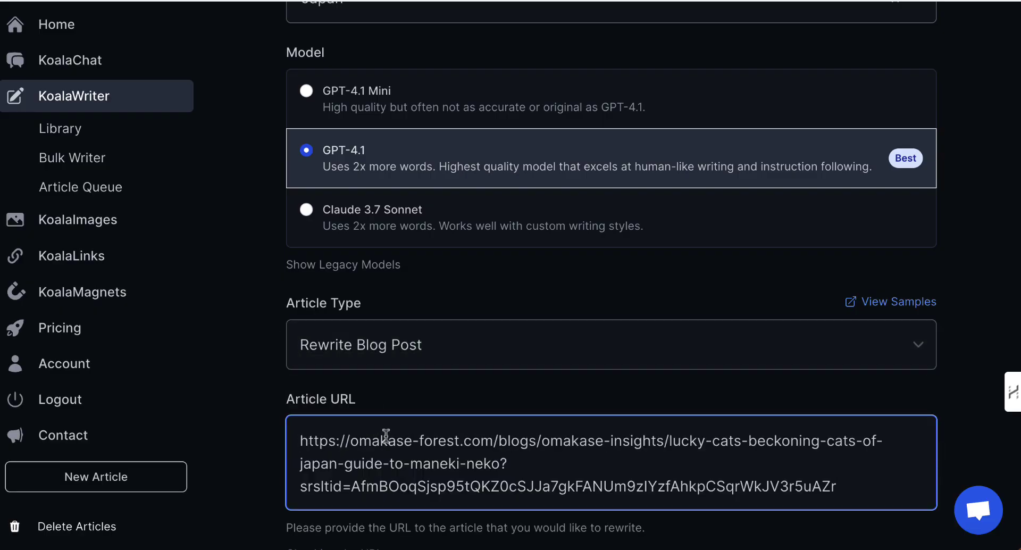
scroll(644, 404, "down", 3)
left_click_drag(839, 352, 298, 350)
key("BackSpace")
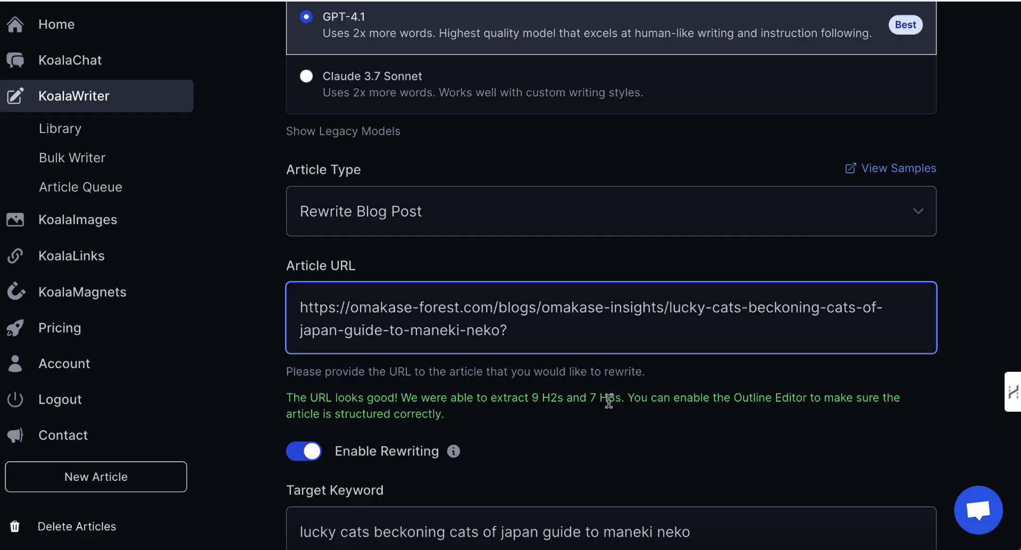
Set SEO optimization to AI-powered, Tone to Friendly and Point of View to Second Person.
scroll(609, 401, "down", 5)
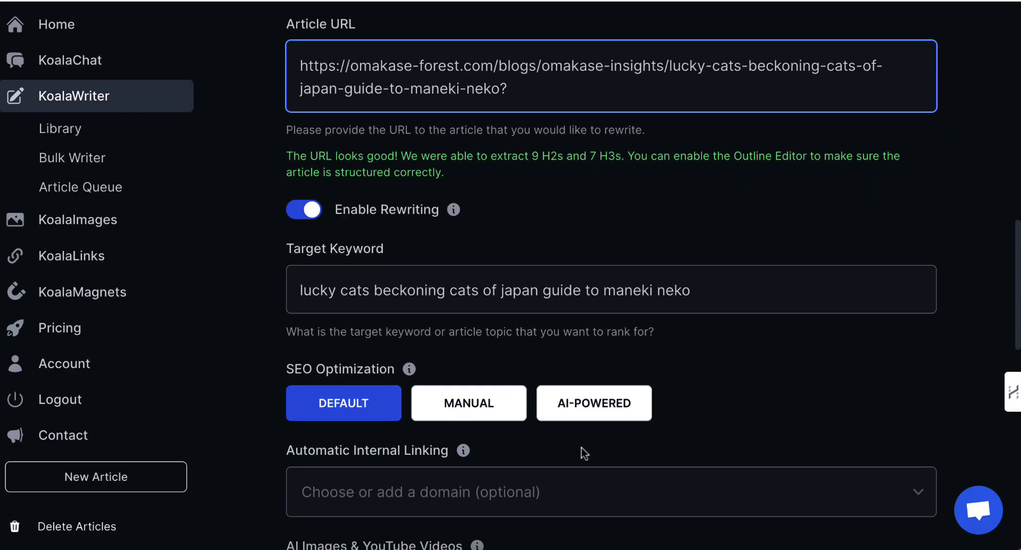
left_click(594, 405)
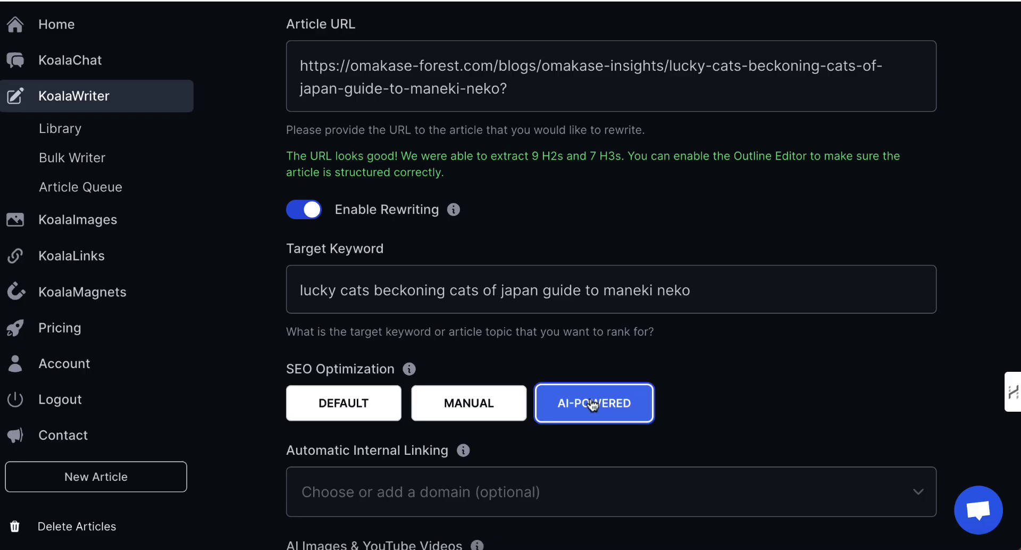
scroll(694, 381, "down", 5)
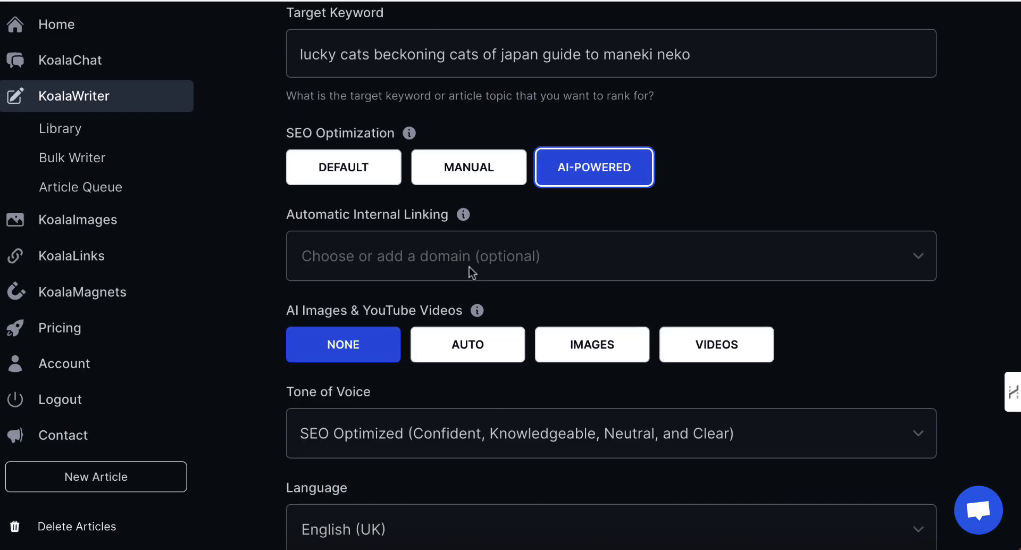
scroll(296, 394, "down", 3)
left_click(338, 270)
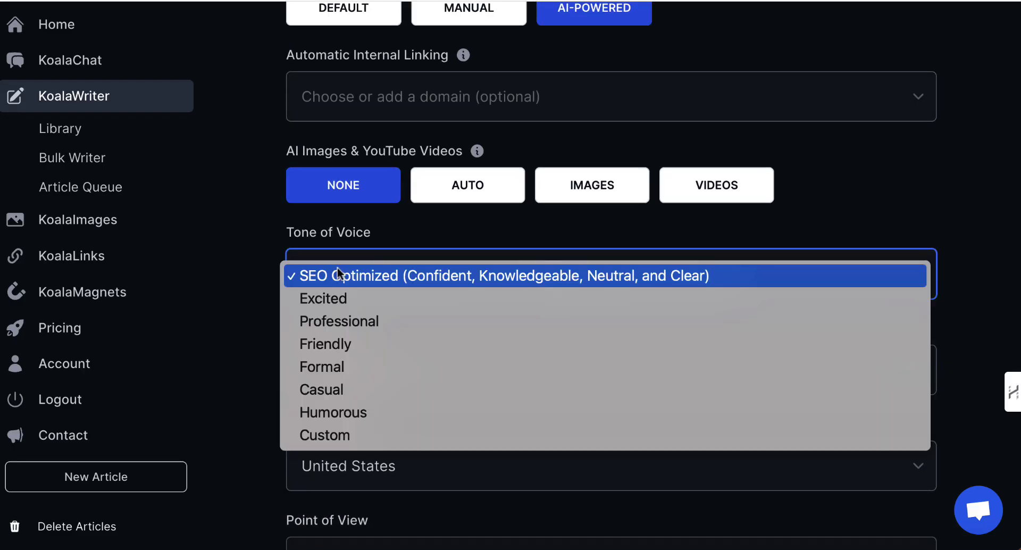
left_click(346, 346)
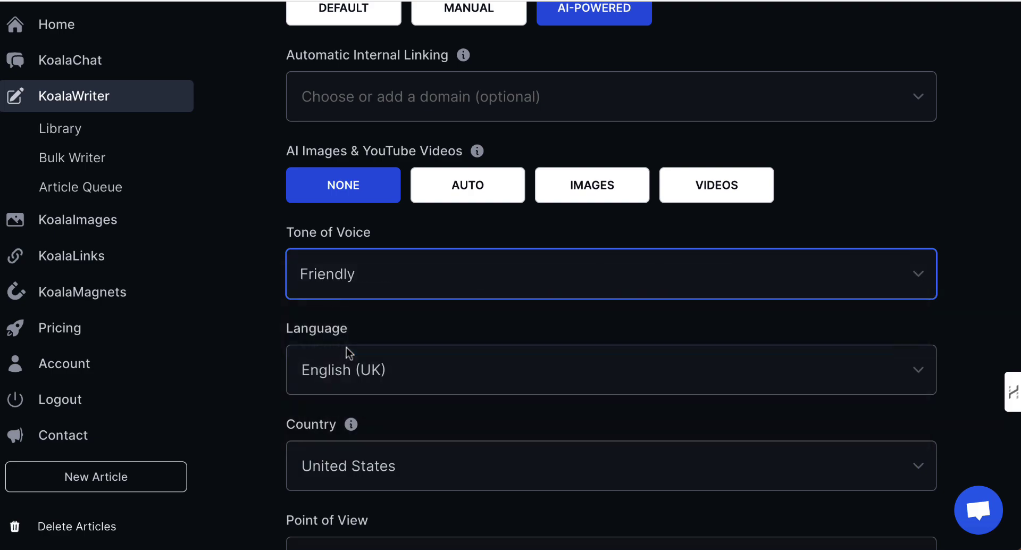
scroll(346, 346, "down", 1)
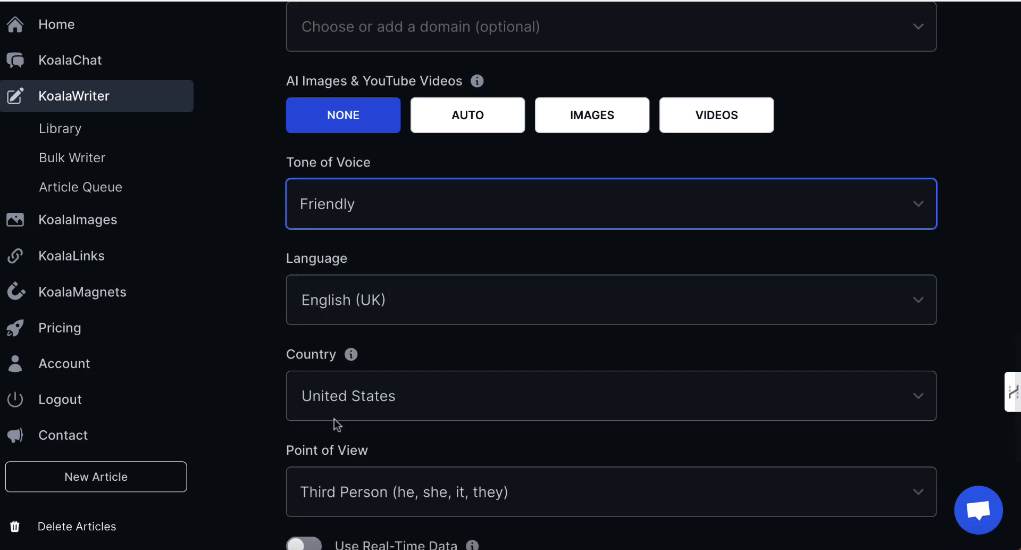
scroll(265, 479, "down", 3)
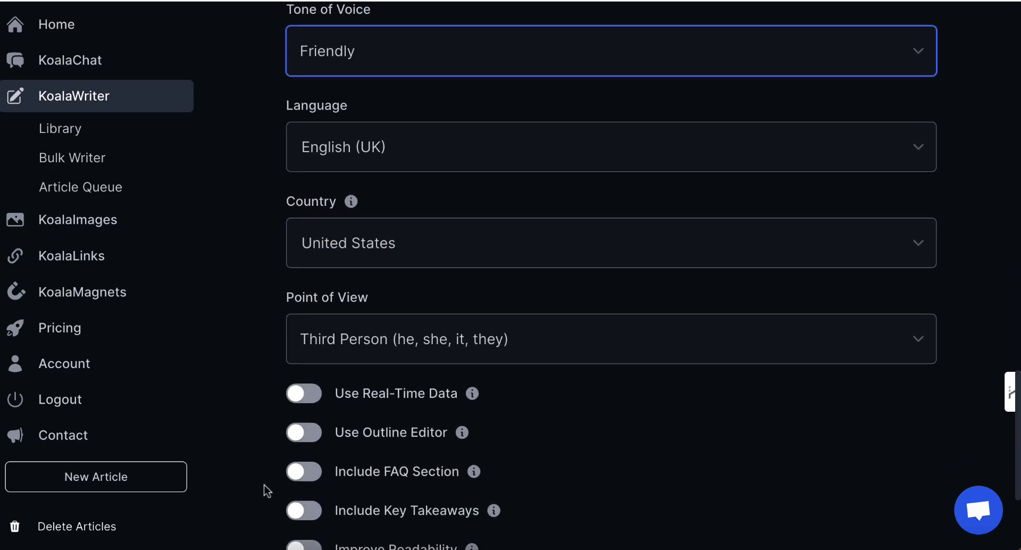
left_click(353, 339)
left_click(354, 313)
Enable Readability, Outline Editor and Real-Time Data, disable Cite Sources, and create the outline.
scroll(270, 422, "down", 2)
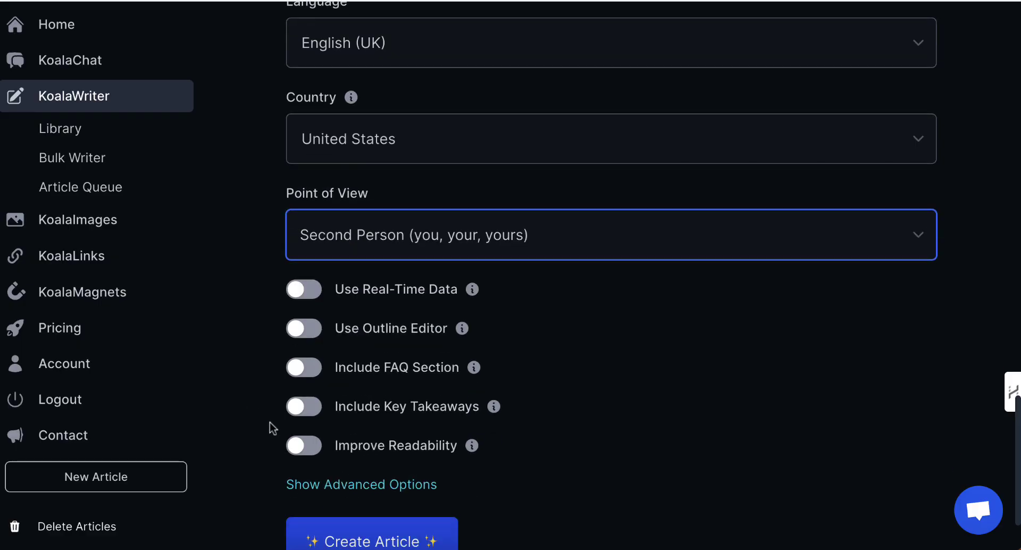
left_click(304, 447)
left_click(307, 332)
left_click(298, 290)
left_click(311, 415)
scroll(567, 480, "down", 4)
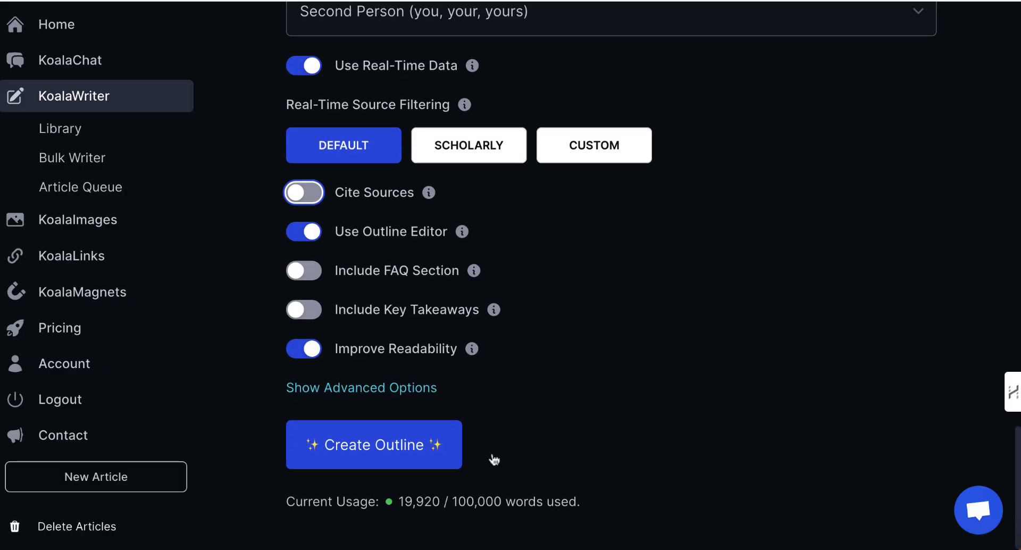
left_click(471, 451)
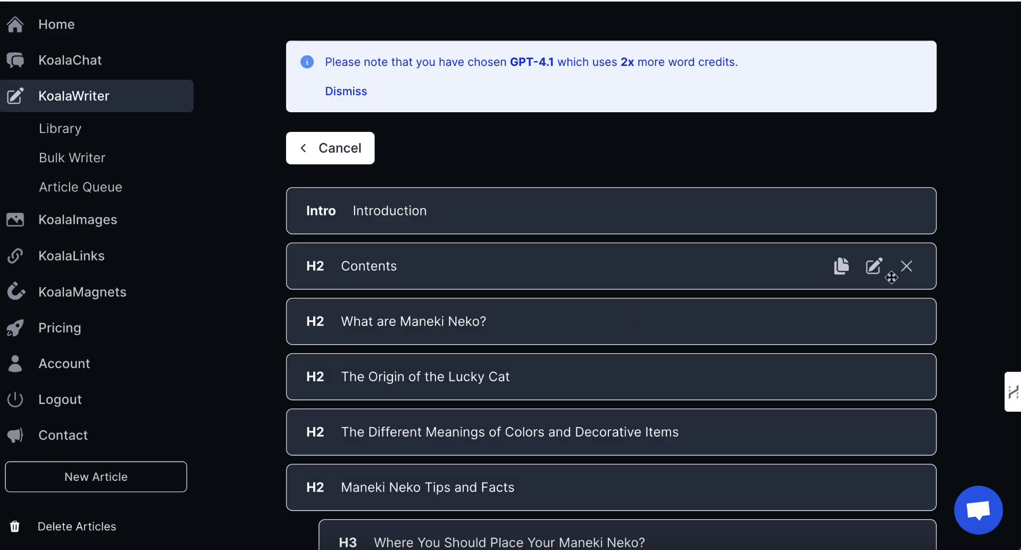
Delete the Contents, Omakase Recommended Maneki Neko and In Conclusion sections from the outline.
left_click(907, 266)
scroll(551, 271, "down", 1)
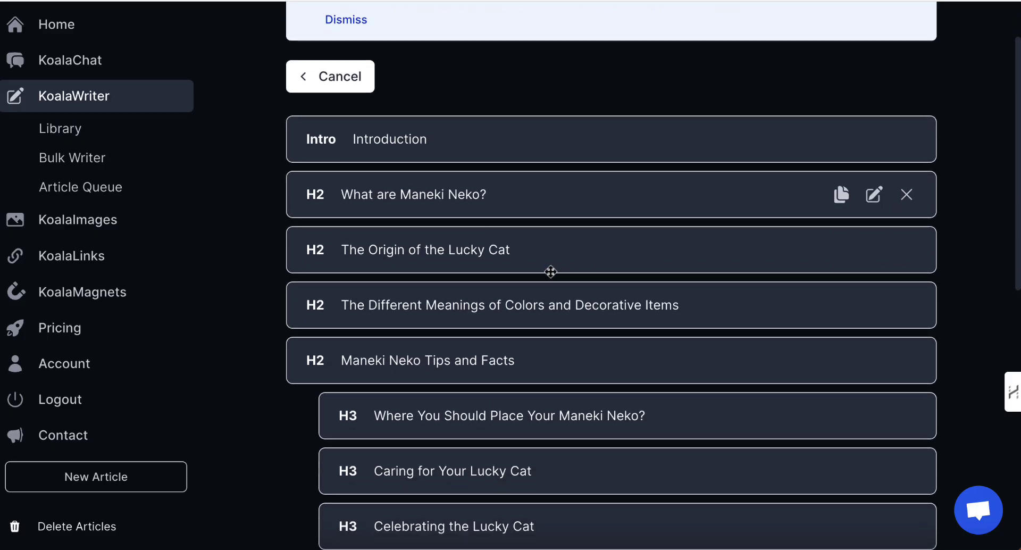
scroll(551, 271, "down", 5)
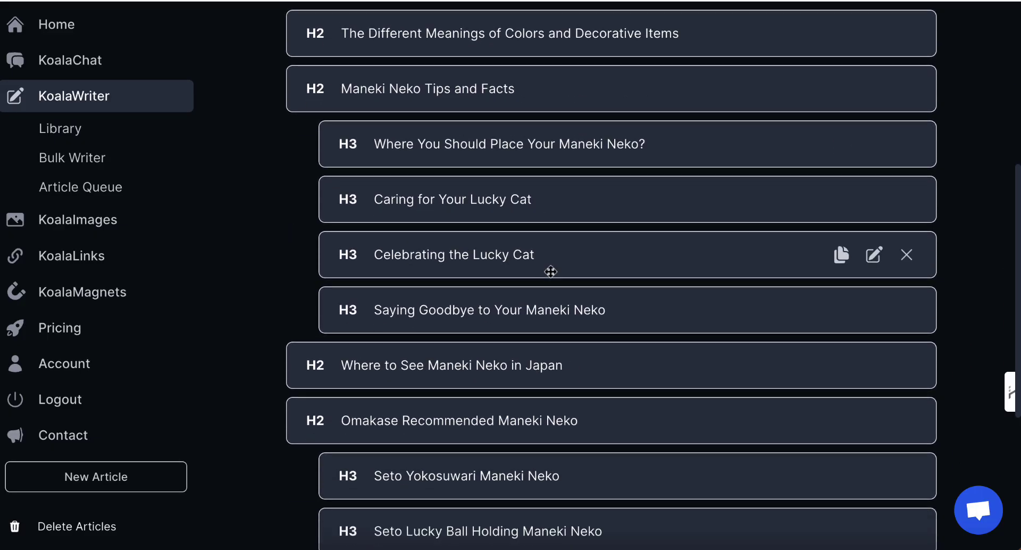
scroll(551, 272, "down", 5)
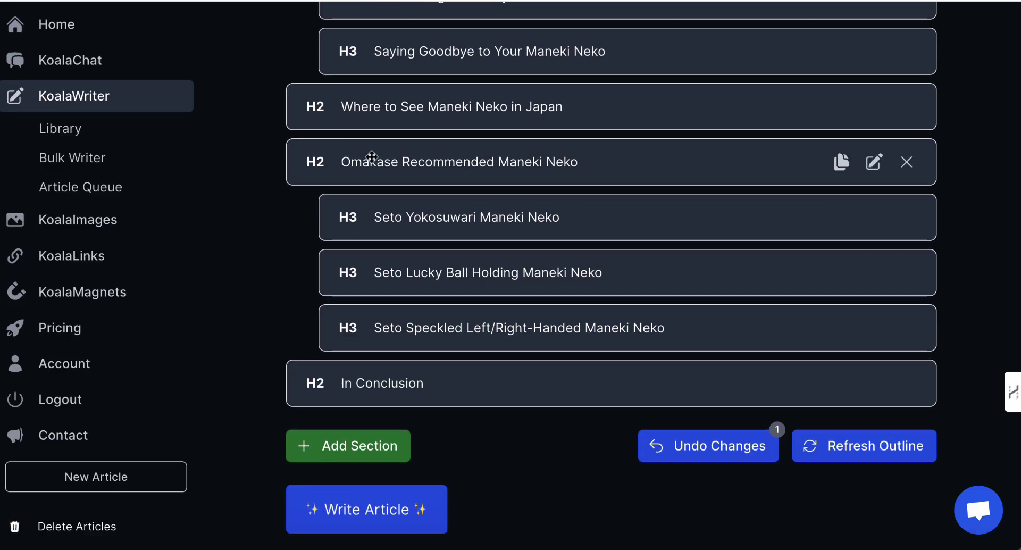
left_click(907, 164)
scroll(949, 270, "up", 1)
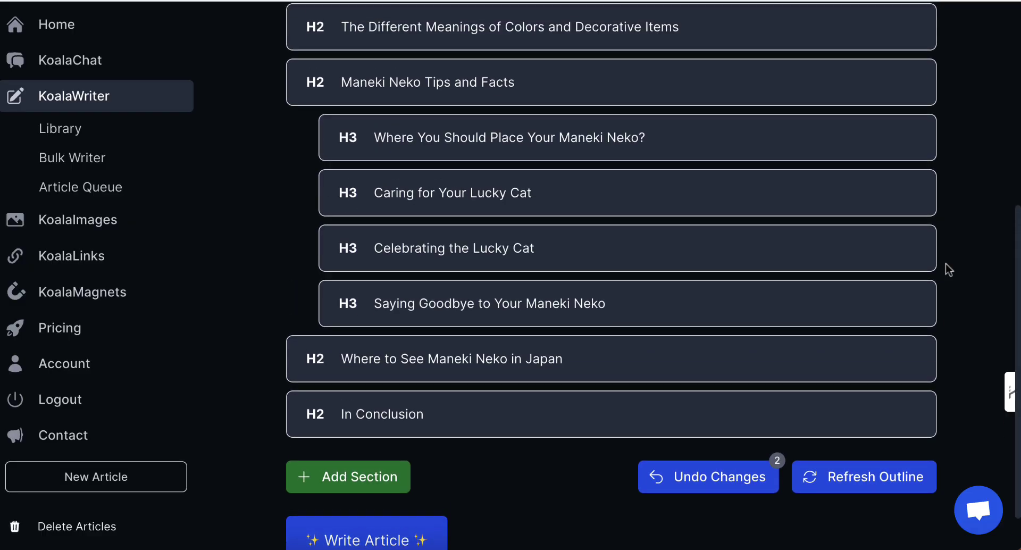
left_click(907, 432)
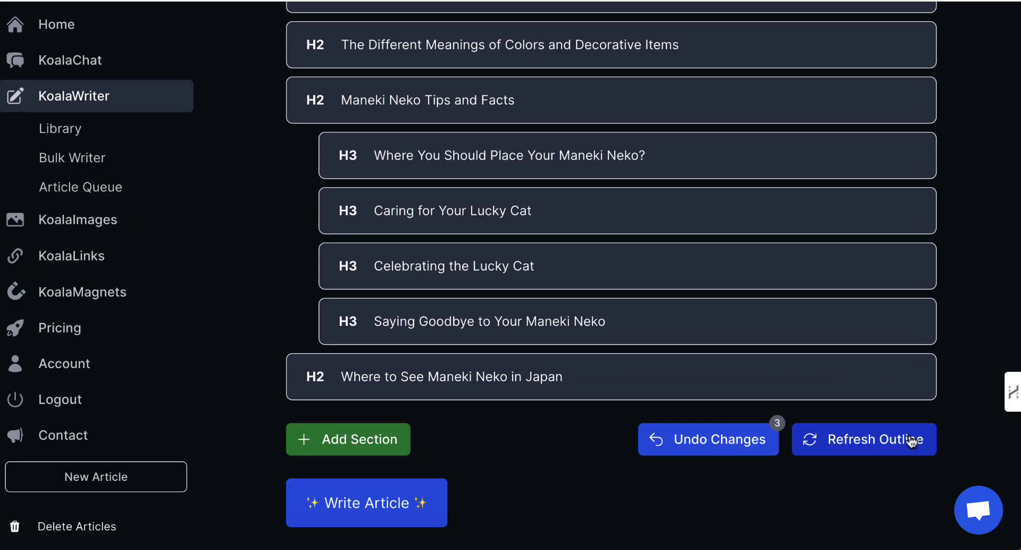
Start writing the full article from the trimmed outline.
scroll(963, 243, "up", 2)
scroll(963, 243, "up", 1)
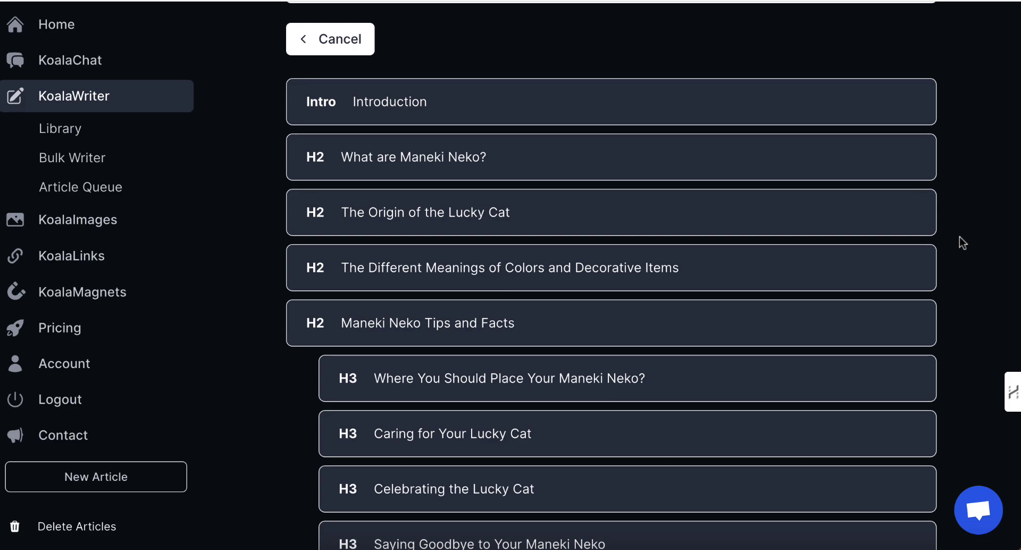
scroll(963, 243, "down", 3)
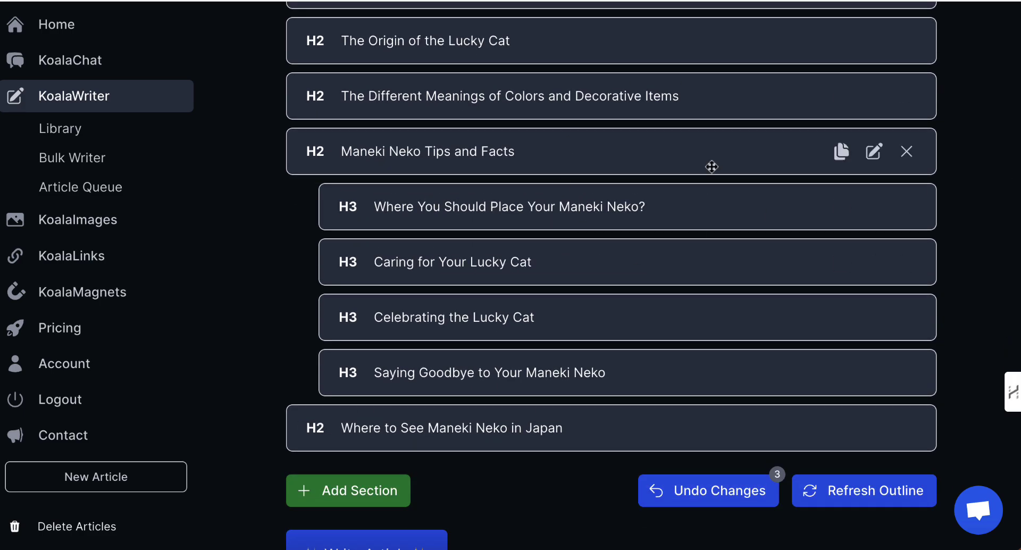
scroll(593, 143, "down", 2)
left_click(362, 492)
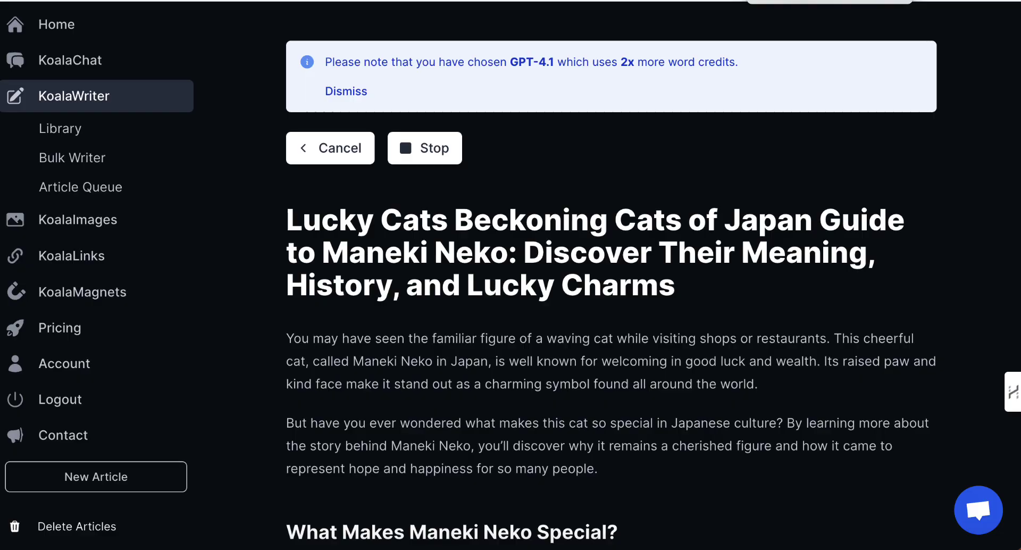
Review the finished Maneki Neko article and bring up its Polish settings.
scroll(934, 285, "down", 4)
scroll(934, 286, "down", 12)
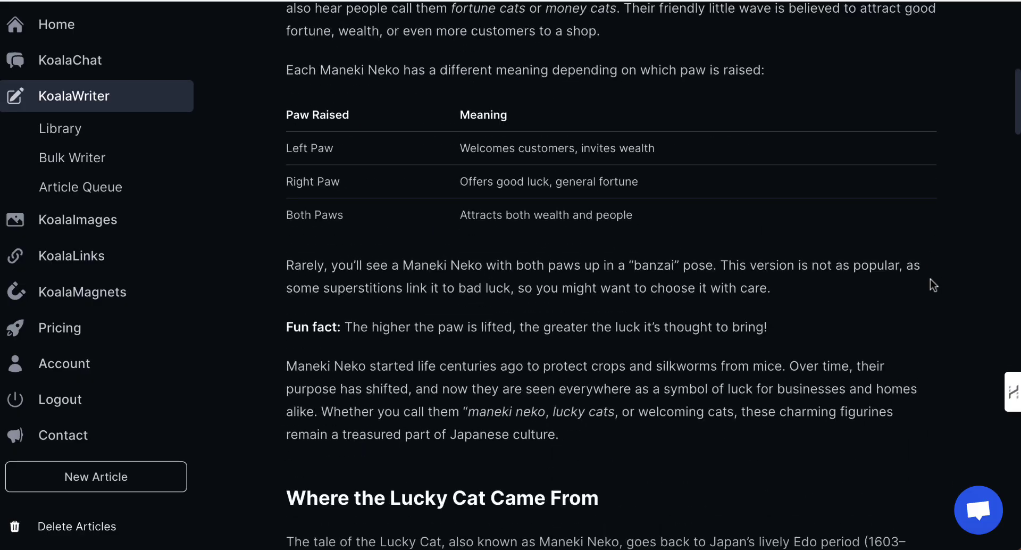
scroll(933, 285, "up", 10)
scroll(904, 280, "up", 5)
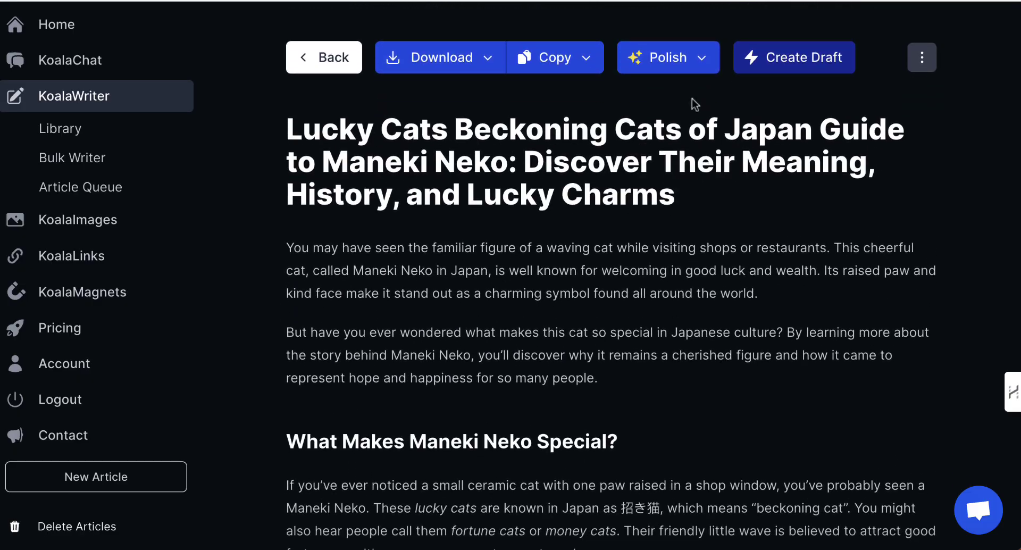
left_click(683, 63)
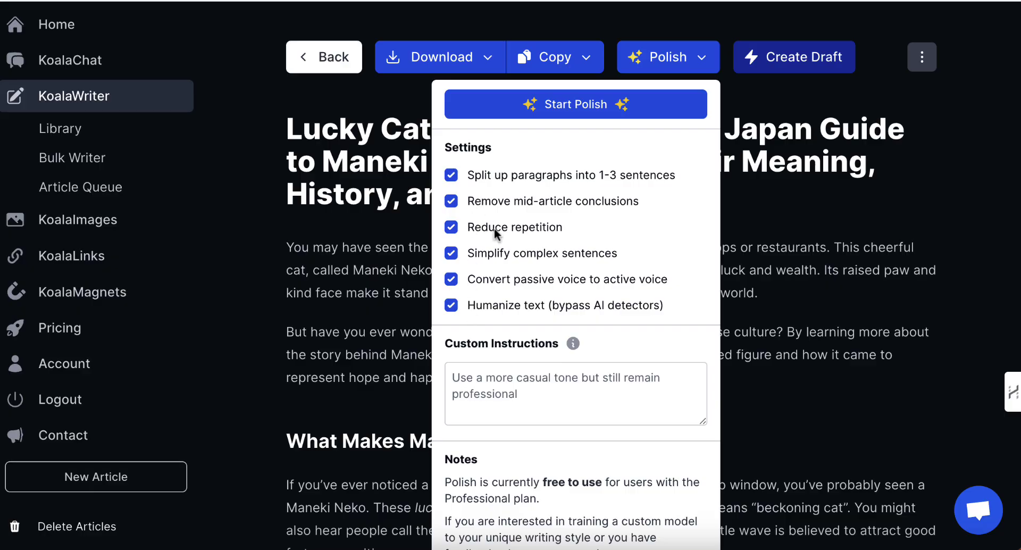
Run Start Polish, review the Polished tab, and copy the result as HTML.
left_click(585, 106)
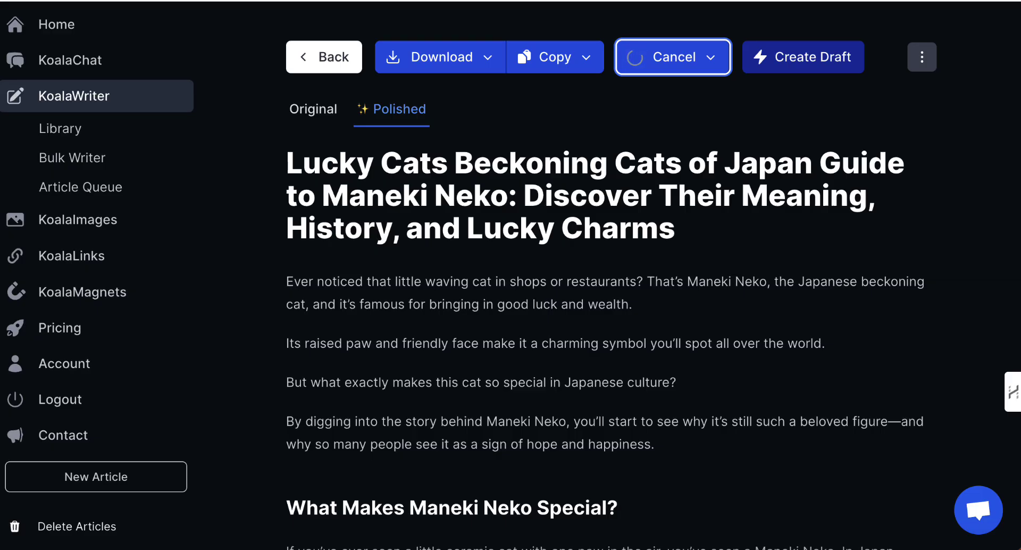
scroll(748, 393, "down", 20)
scroll(747, 394, "down", 4)
scroll(670, 435, "up", 20)
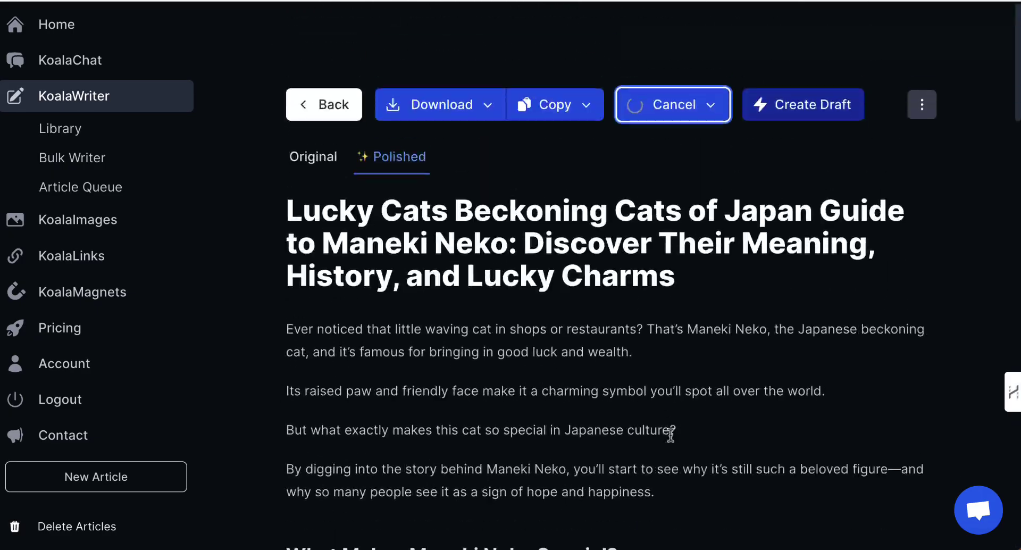
scroll(670, 435, "down", 1)
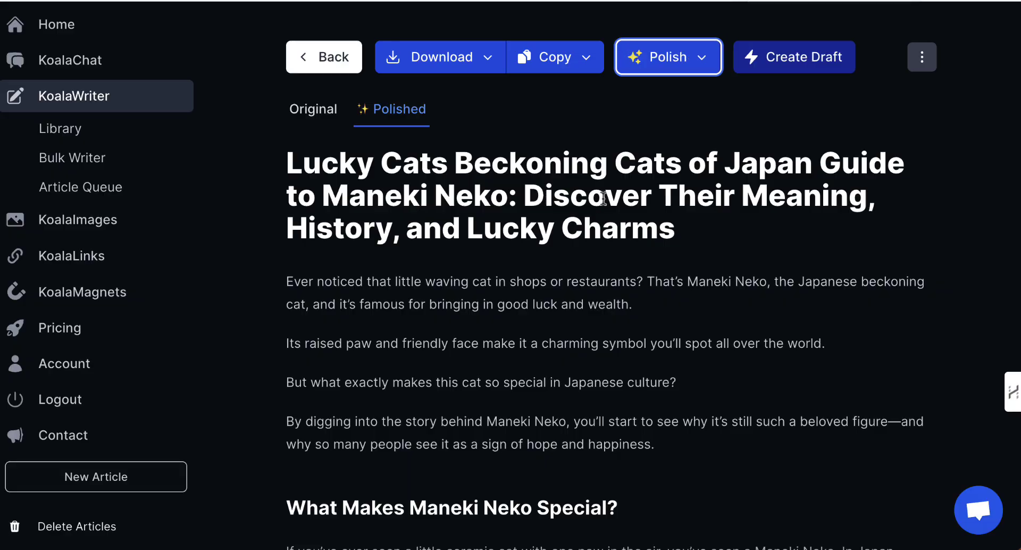
left_click(588, 64)
left_click(542, 104)
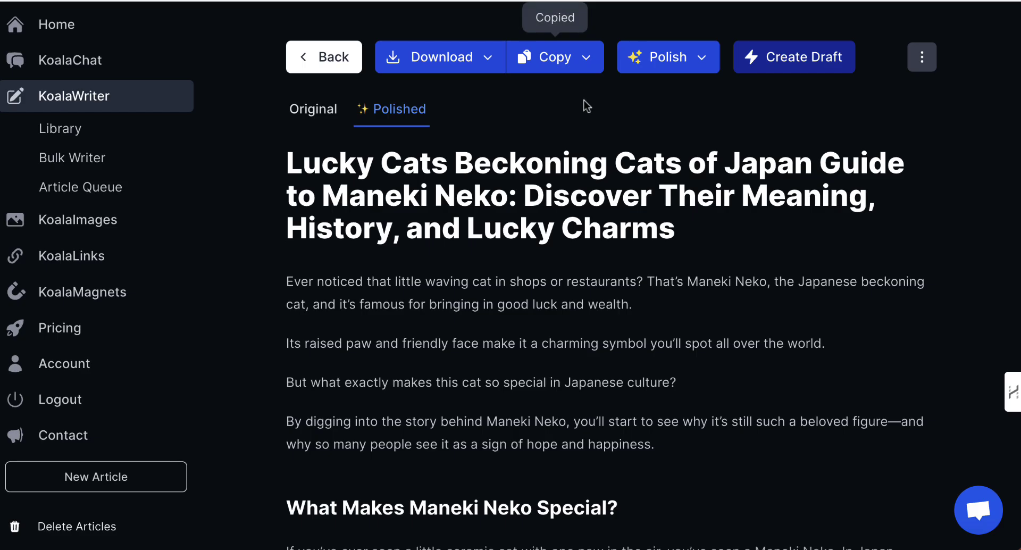
Paste the polished article into the empty Hemingway document and request Simplify it for me on the shrine sentence.
key("ctrl+Tab")
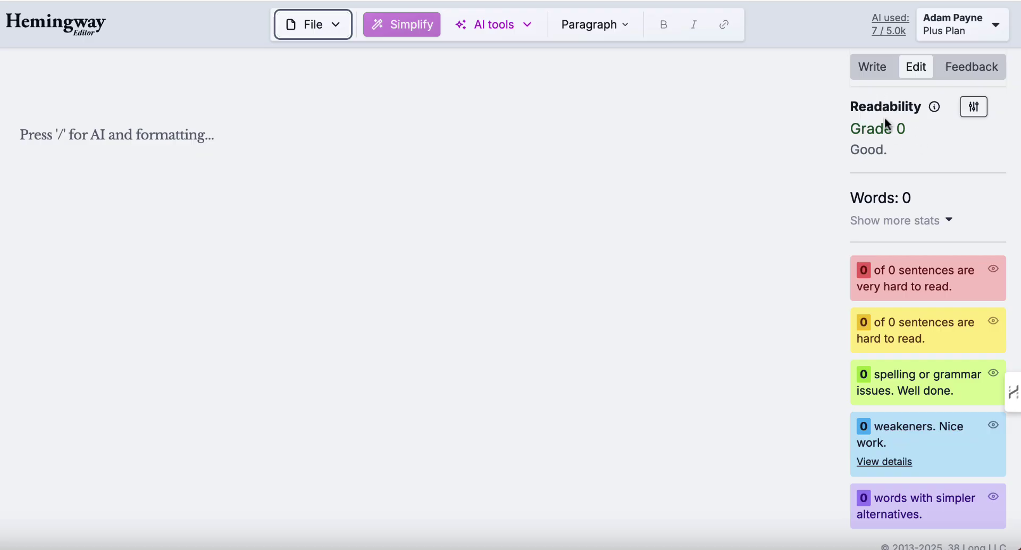
left_click(119, 130)
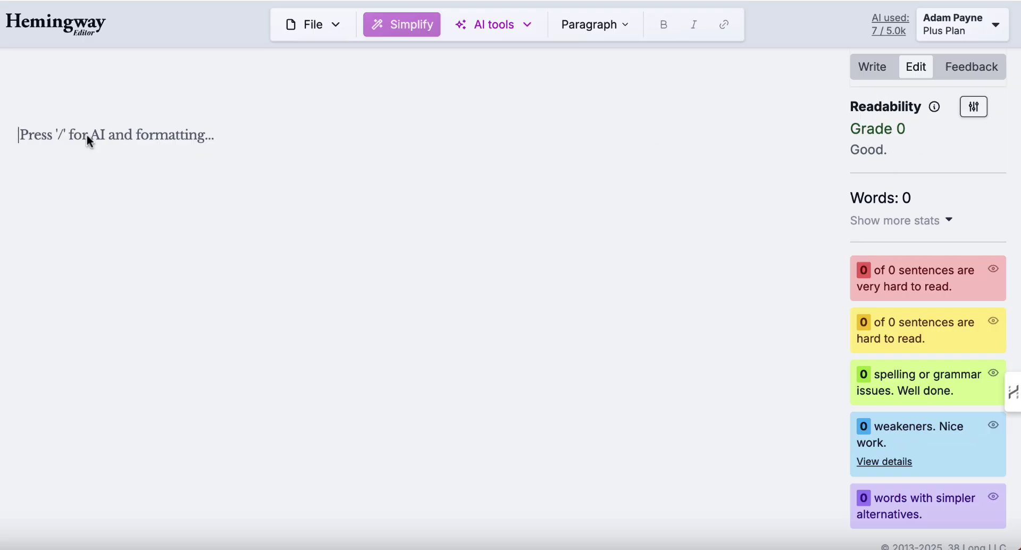
key("ctrl+v")
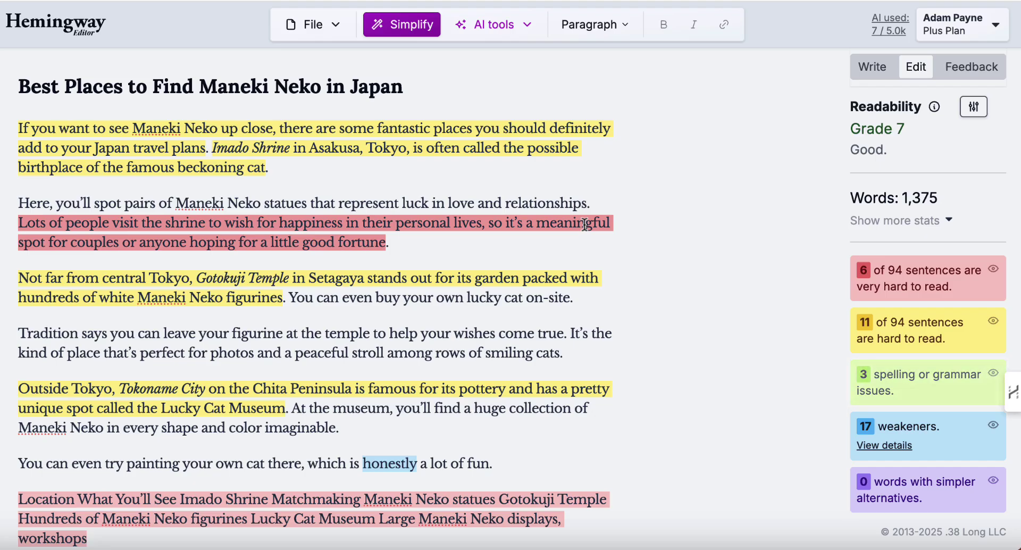
left_click(289, 228)
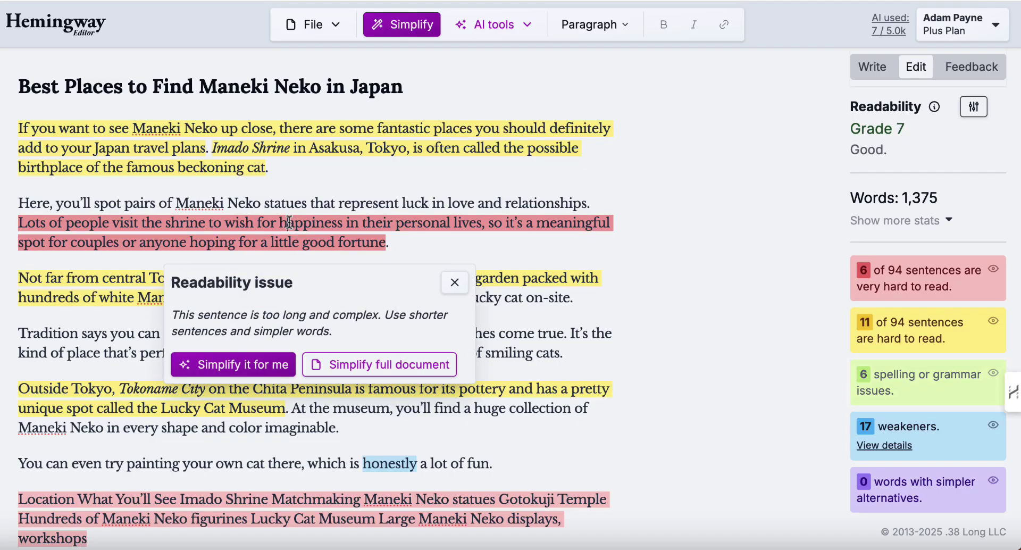
left_click(240, 368)
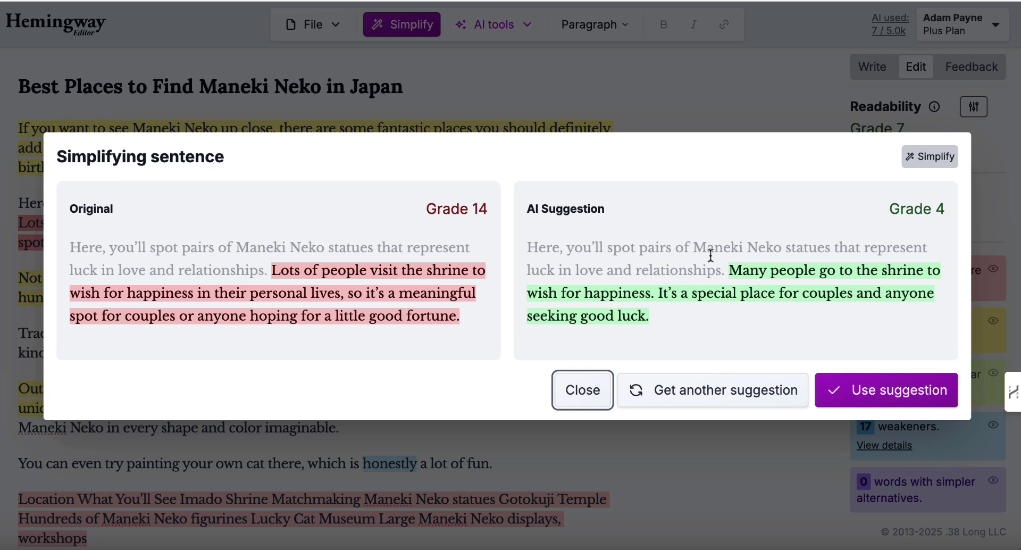
Accept the simplified two-sentence version of the shrine sentence.
left_click(858, 389)
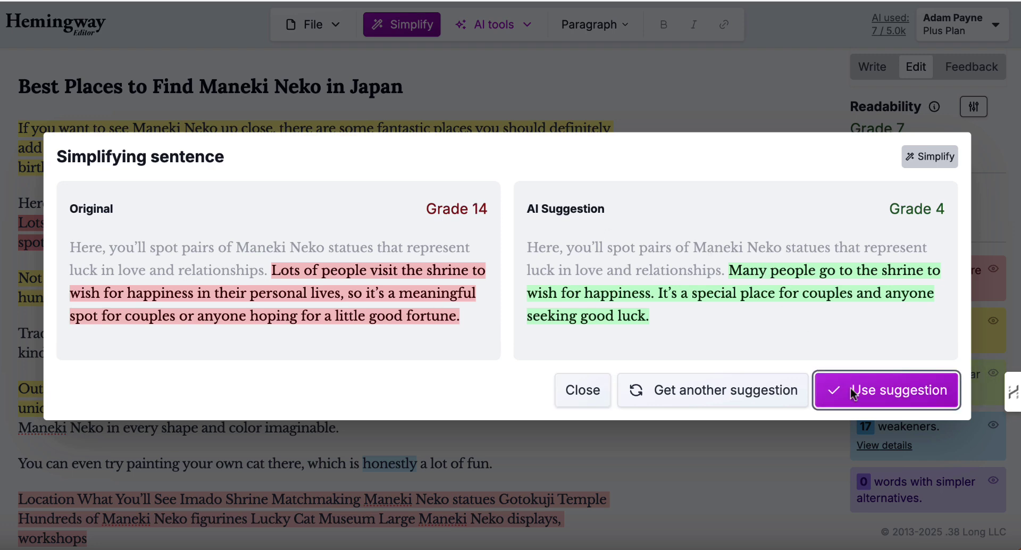
scroll(454, 428, "down", 1)
scroll(442, 373, "up", 8)
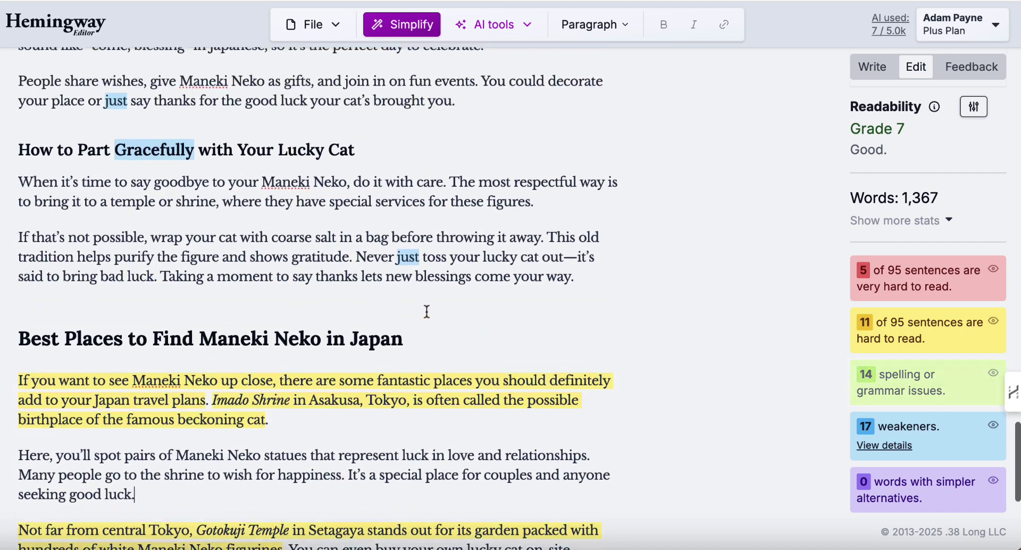
scroll(426, 311, "up", 8)
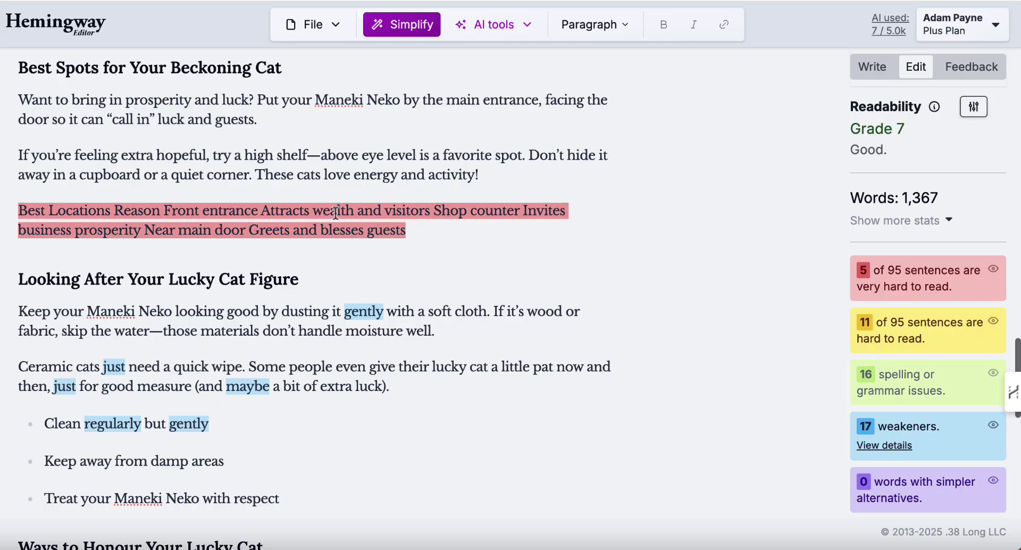
Select and deselect the run-together locations table line, then scroll back up to the title.
left_click_drag(436, 237, 19, 231)
left_click(372, 230)
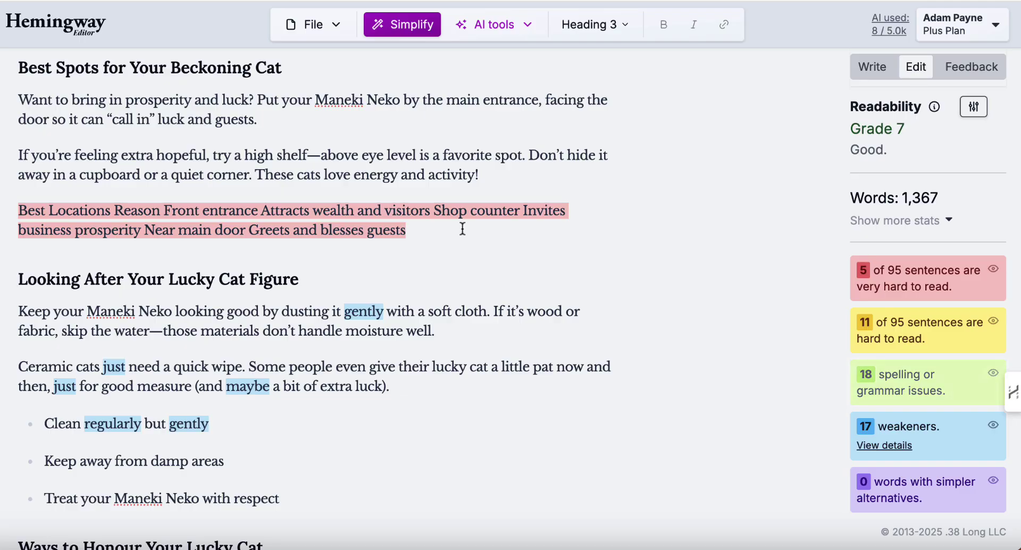
scroll(462, 229, "down", 10)
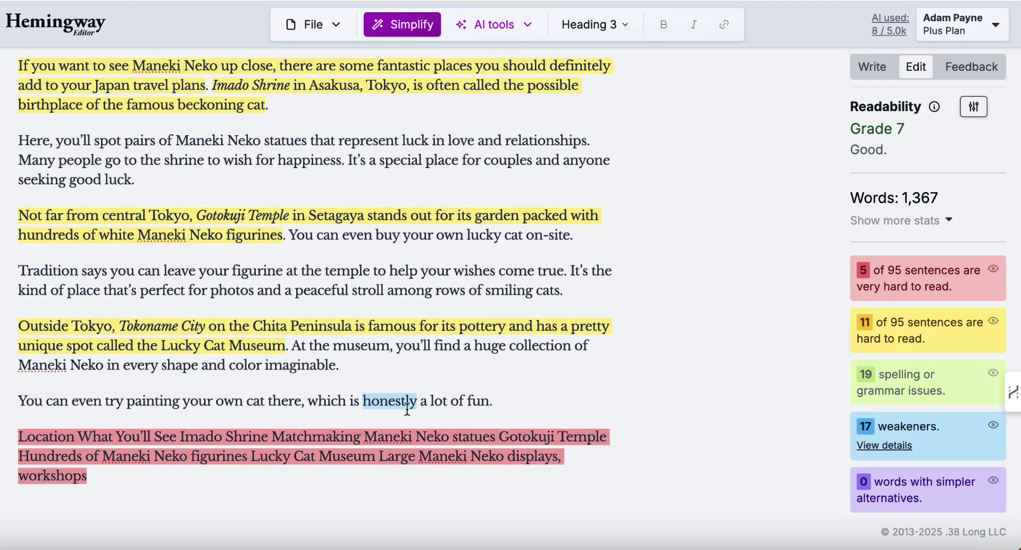
scroll(485, 274, "up", 10)
scroll(485, 274, "up", 5)
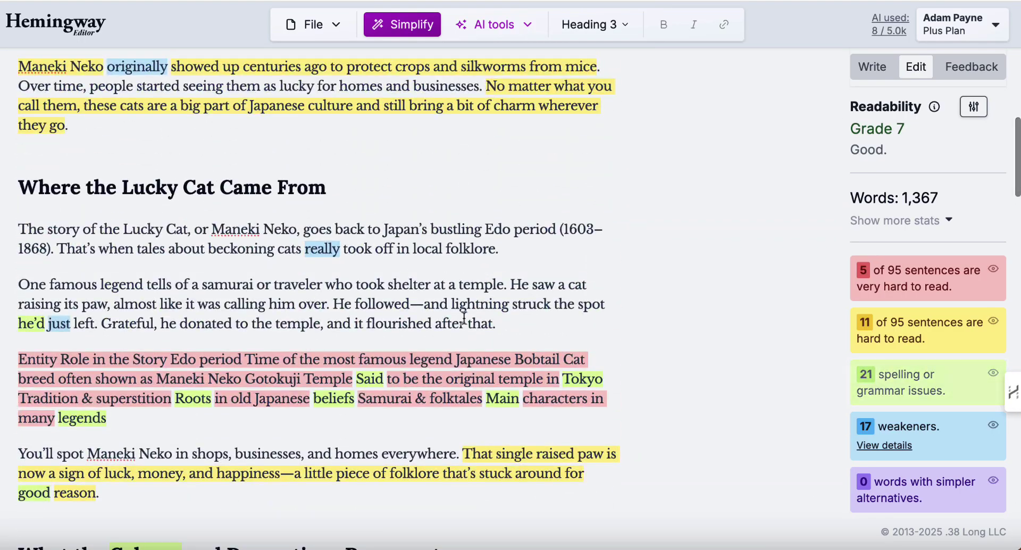
scroll(417, 389, "down", 5)
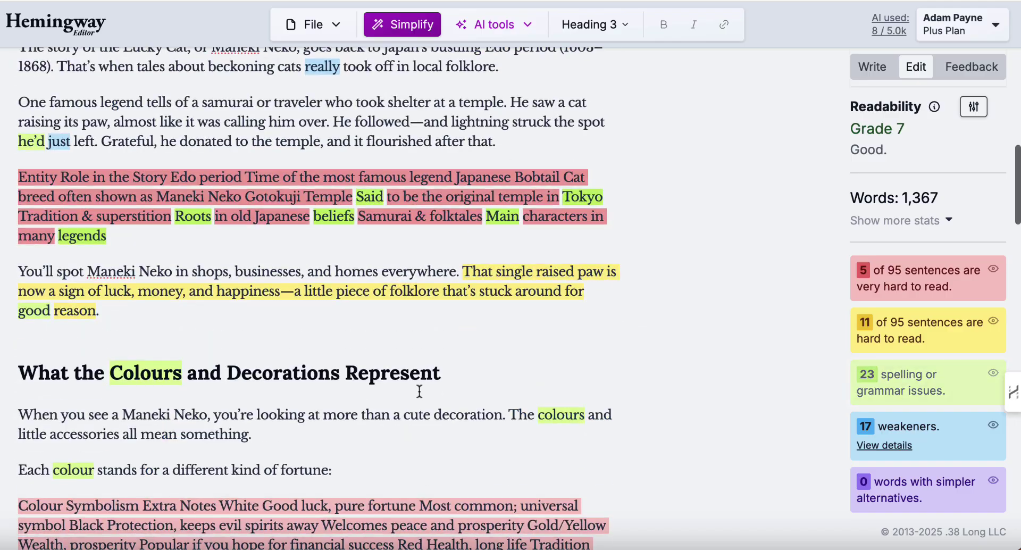
scroll(419, 391, "up", 2)
scroll(420, 391, "up", 10)
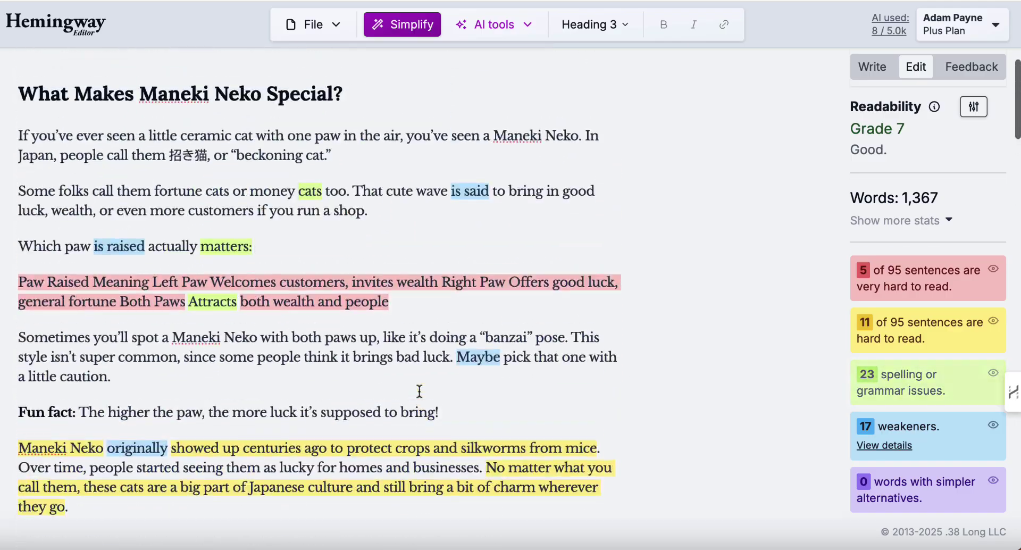
scroll(326, 331, "up", 5)
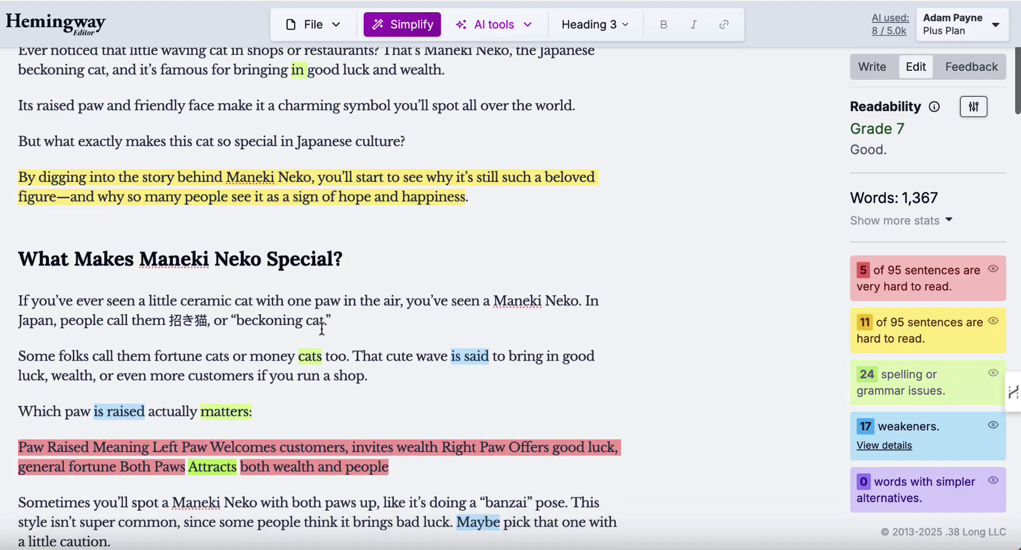
scroll(322, 329, "down", 3)
scroll(319, 330, "up", 2)
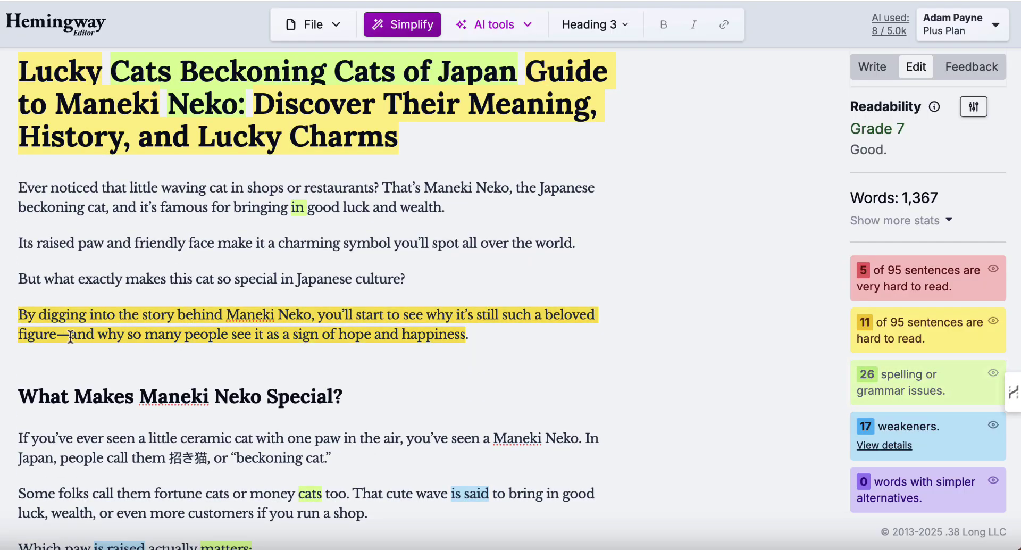
Replace the em dash after 'figure' with a period and capitalize the following 'A'.
left_click(70, 336)
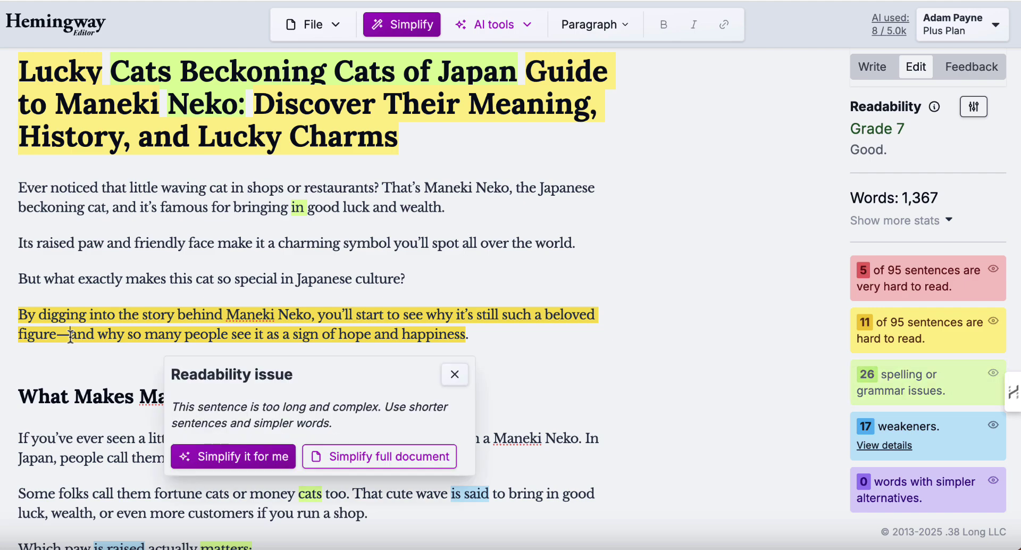
key("BackSpace")
type(".")
key("BackSpace")
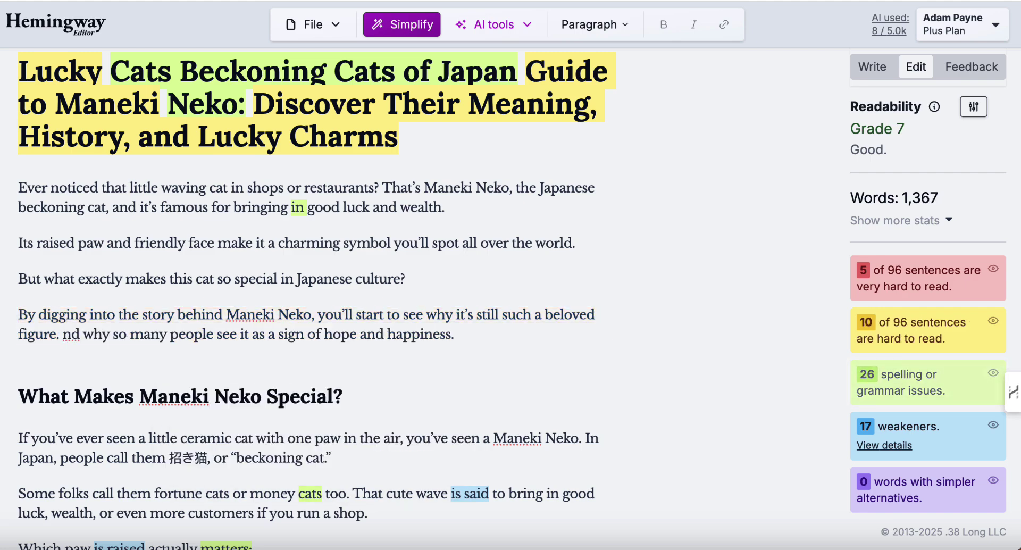
type("A")
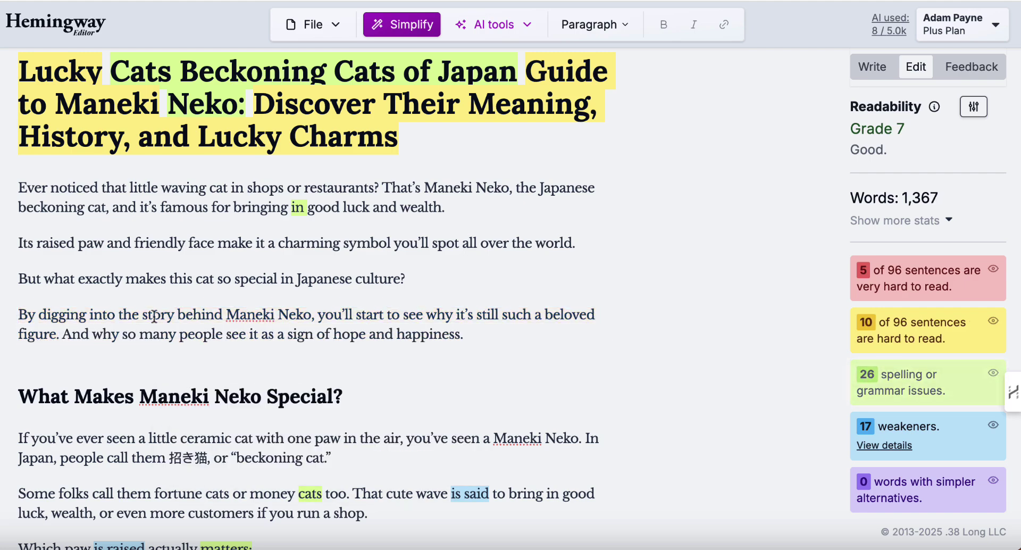
Select the whole article from the title to the last line and switch to Copyscape.
scroll(234, 308, "down", 2)
scroll(233, 308, "down", 2)
scroll(233, 308, "up", 5)
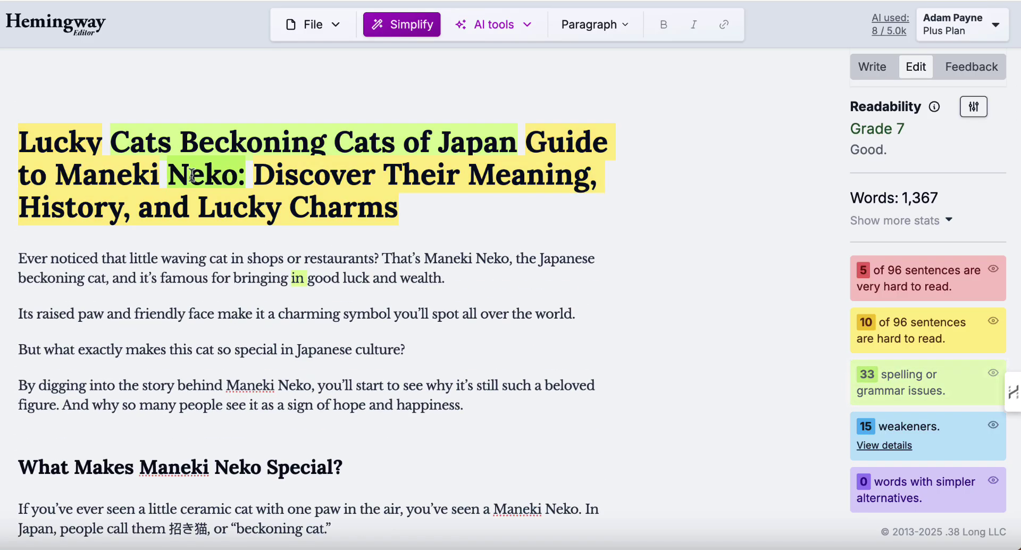
left_click(19, 139)
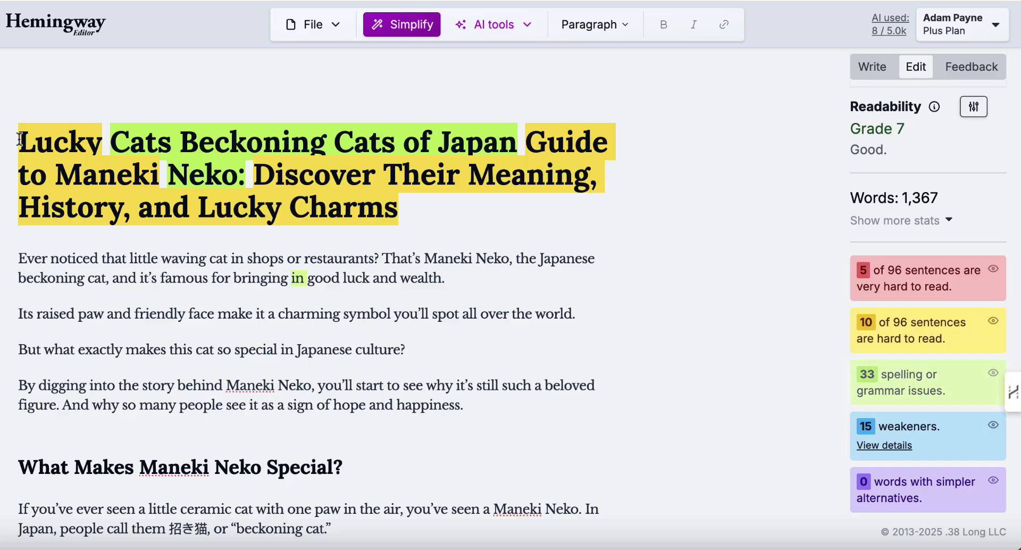
left_click_drag(19, 139, 141, 426)
key("ctrl+c")
scroll(173, 371, "down", 20)
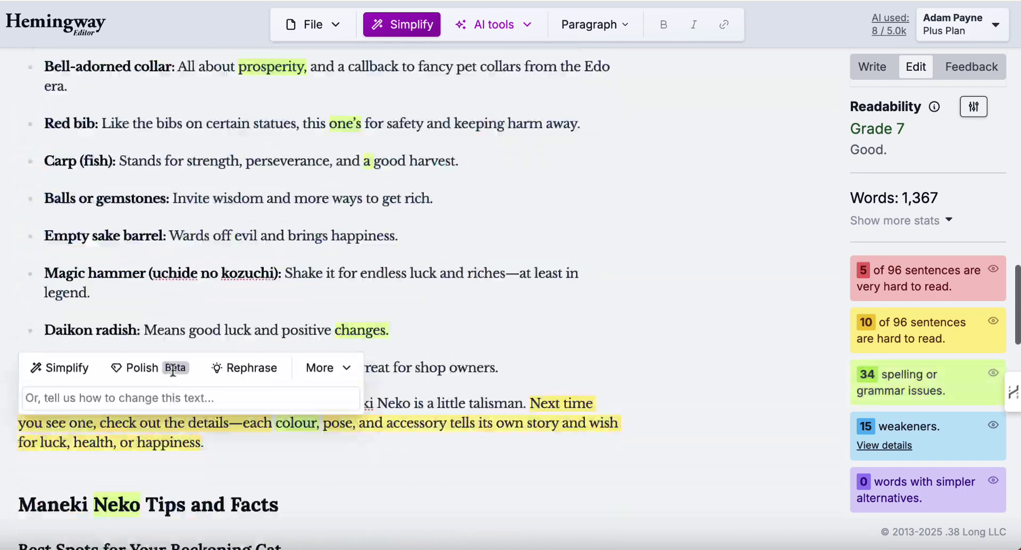
scroll(173, 371, "down", 20)
left_click_drag(173, 370, 144, 482)
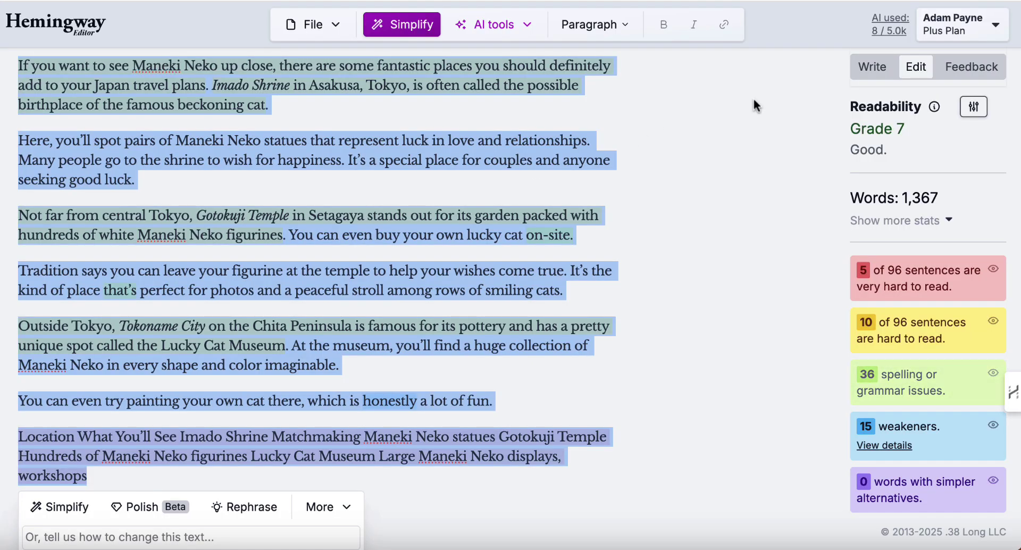
key("ctrl+Tab")
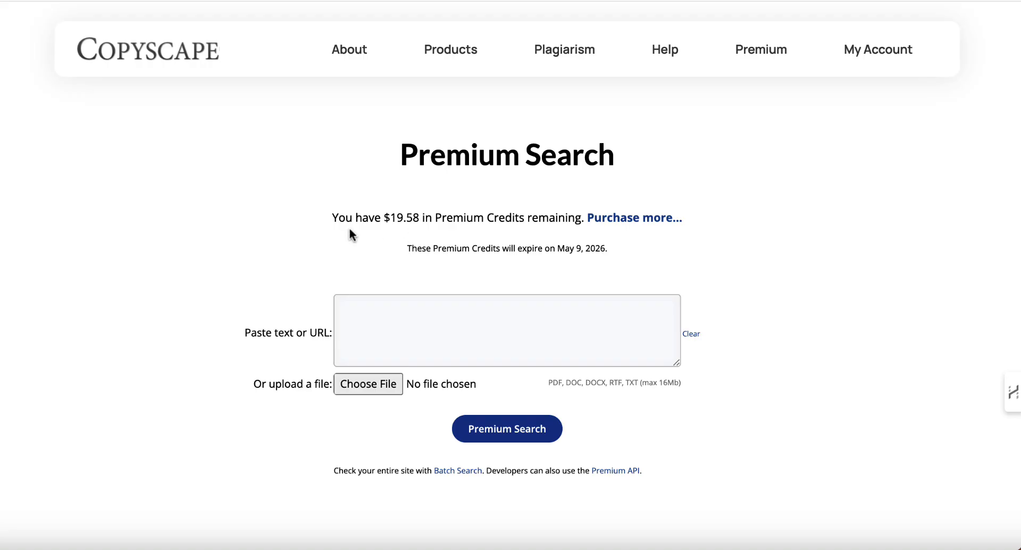
Paste the article into Copyscape's 'Paste text or URL' box and run a Premium Search.
left_click(361, 318)
type("Location What You’ll See Imado Shrine Matchmaking Maneki Neko statues Gotokuji Temple Hundreds of Maneki Neko figurines Lucky Cat Museum Large Maneki Neko displays, workshops")
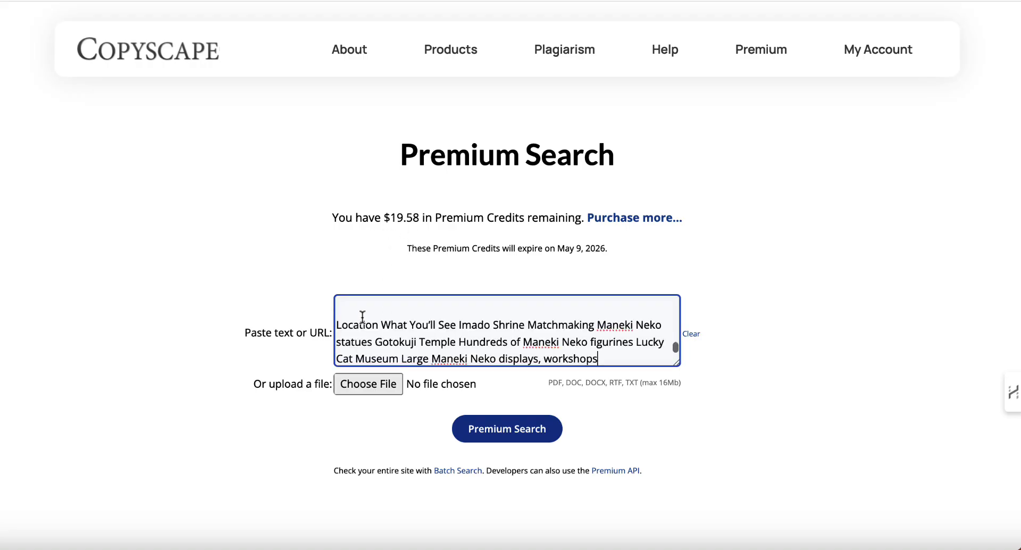
left_click(497, 428)
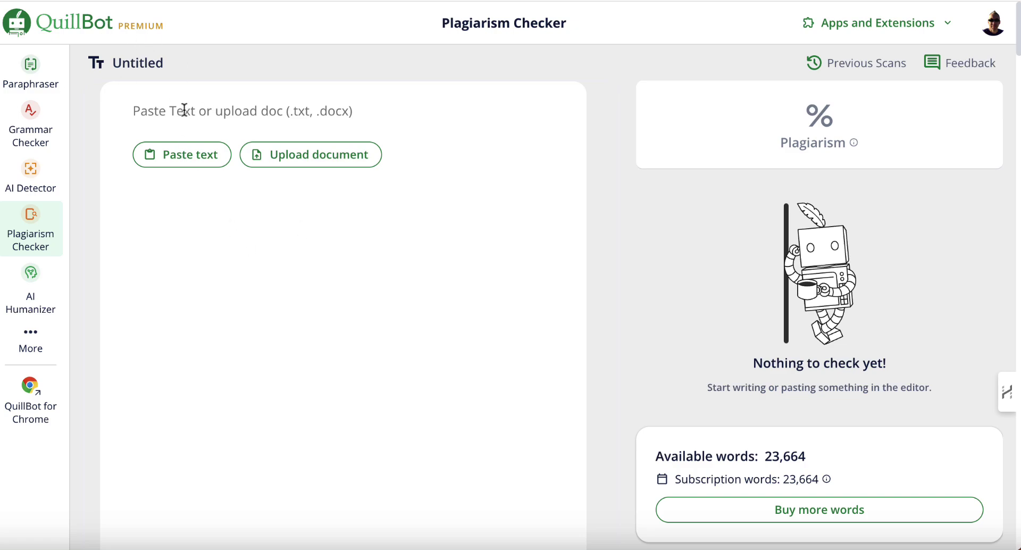
Paste the Maneki Neko article into QuillBot's empty plagiarism checker and run a scan.
key("ctrl+v")
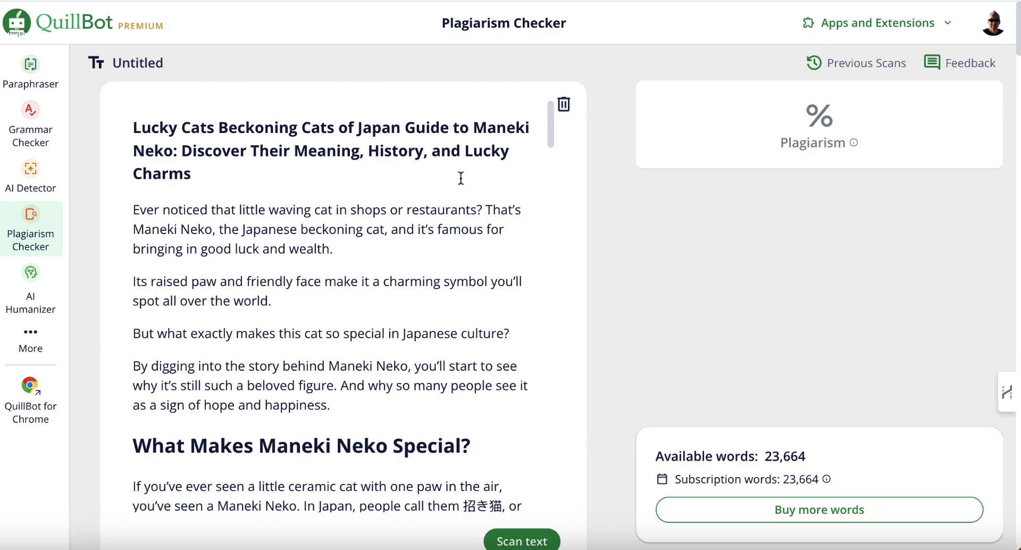
left_click(530, 541)
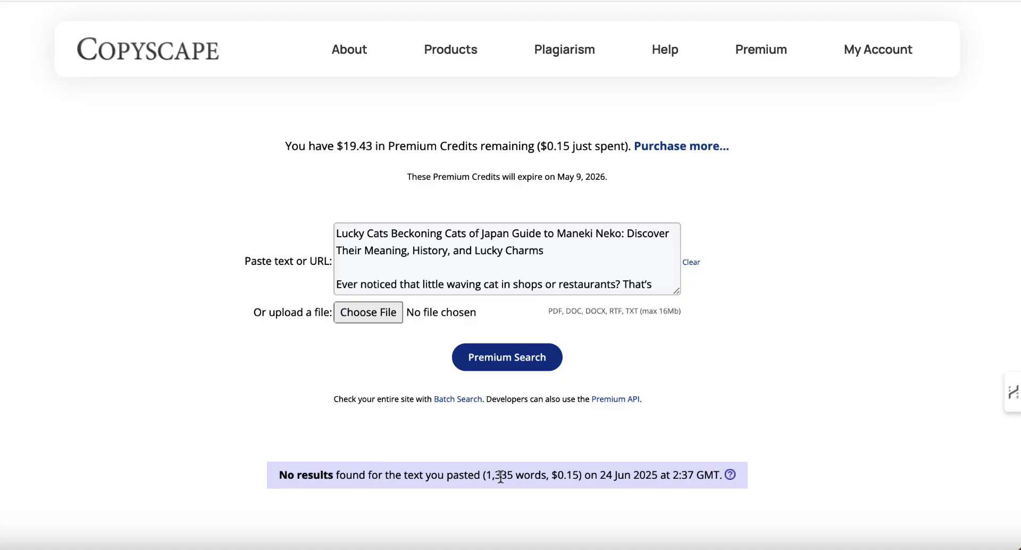
Scroll the Copyscape page to read the 'No results found' line for the 1,335-word text.
scroll(740, 331, "up", 2)
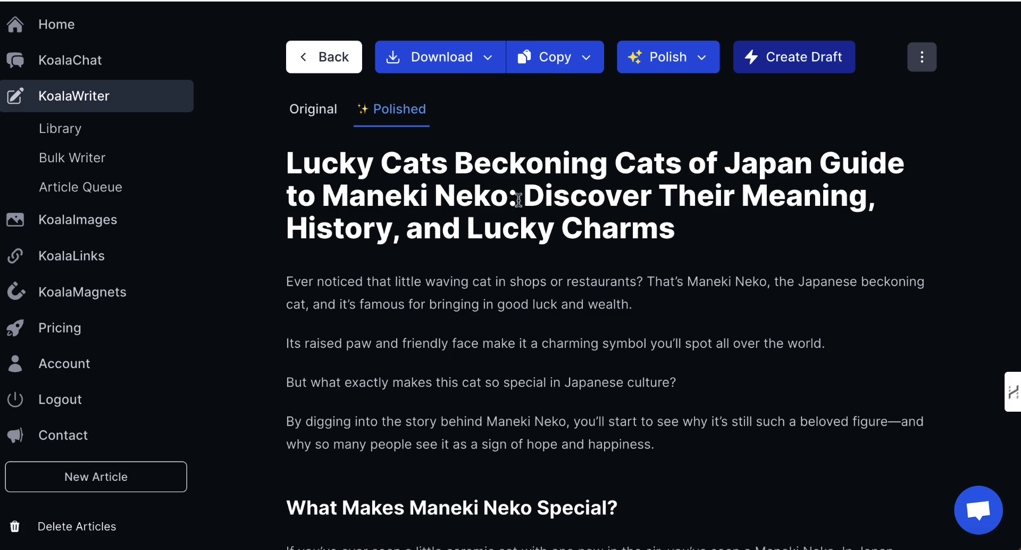
Start a new GPT-4.1 article targeting 'manekineko meaning' with AI-powered SEO optimization.
left_click(73, 99)
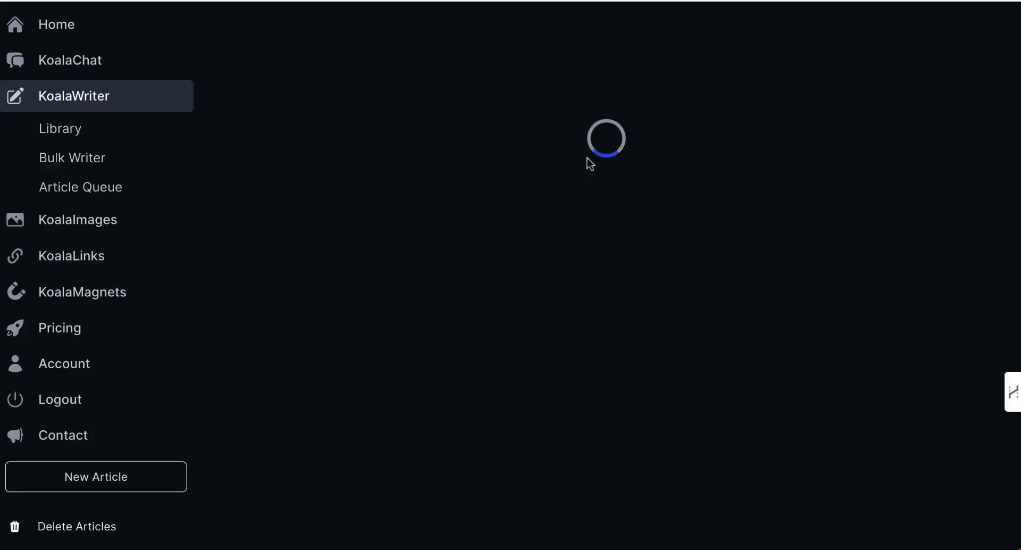
scroll(590, 213, "down", 6)
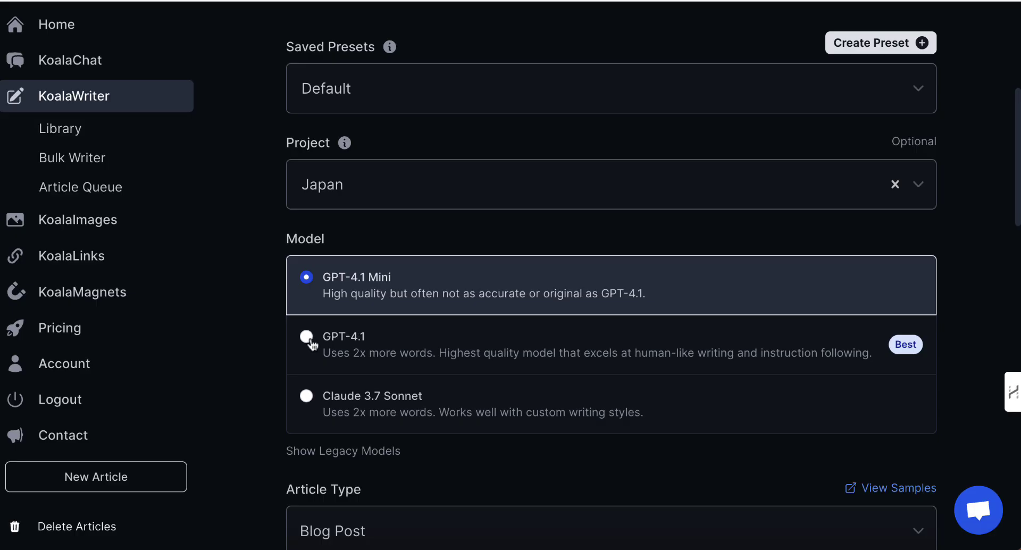
left_click(307, 344)
scroll(308, 346, "down", 3)
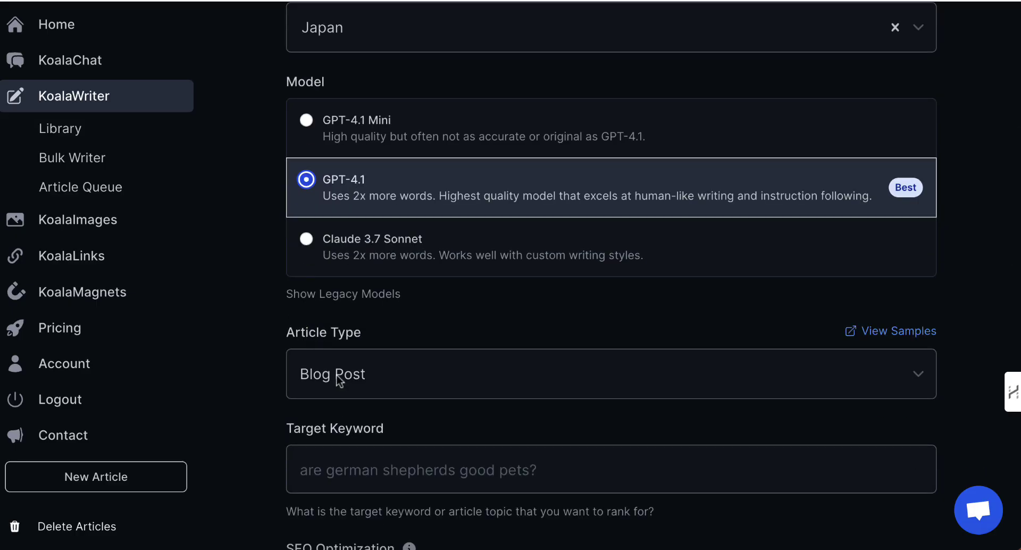
scroll(707, 290, "down", 3)
left_click(494, 315)
type("manekineko meaning")
left_click(593, 426)
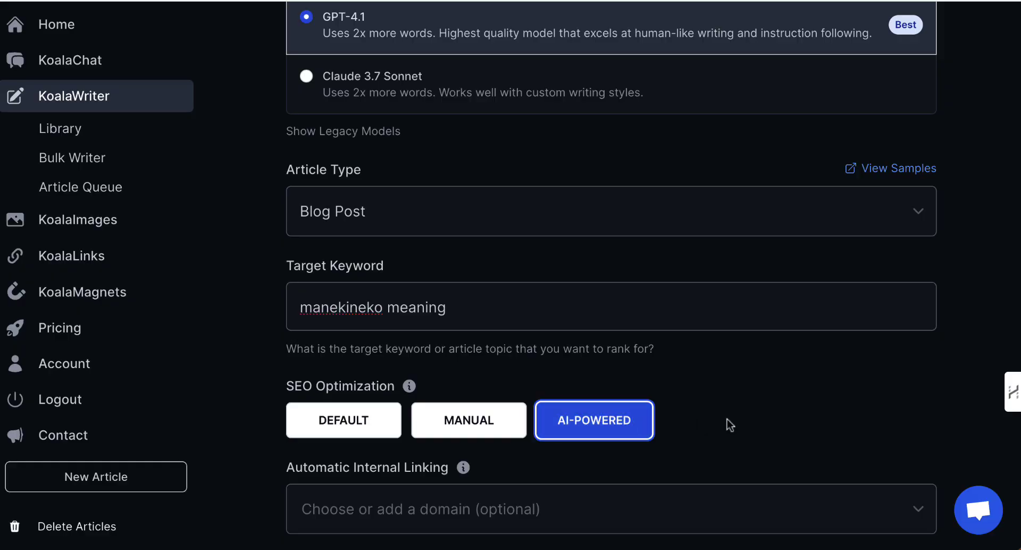
Set article length to Short, tone of voice to Friendly, and point of view to Second Person.
scroll(727, 419, "down", 3)
scroll(735, 426, "down", 4)
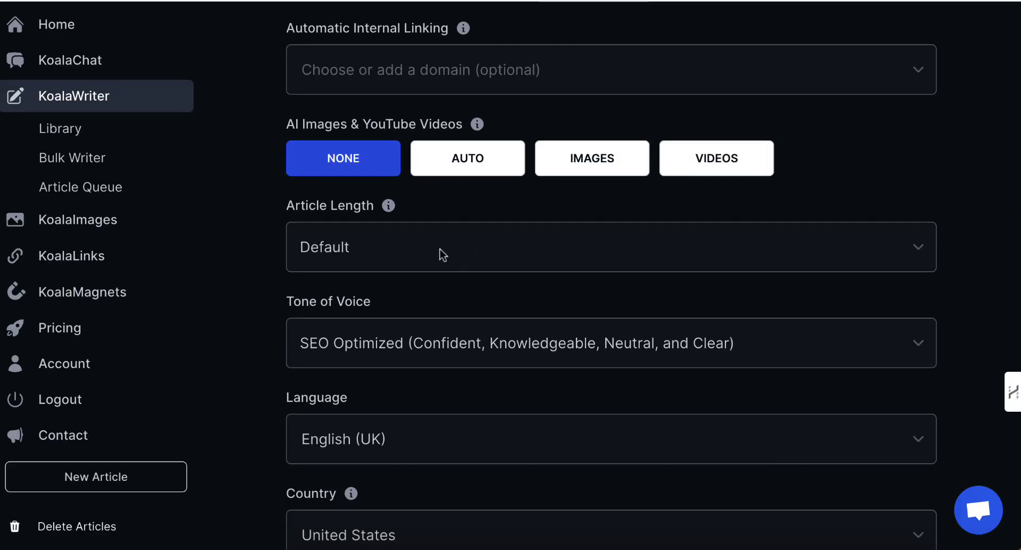
left_click(350, 256)
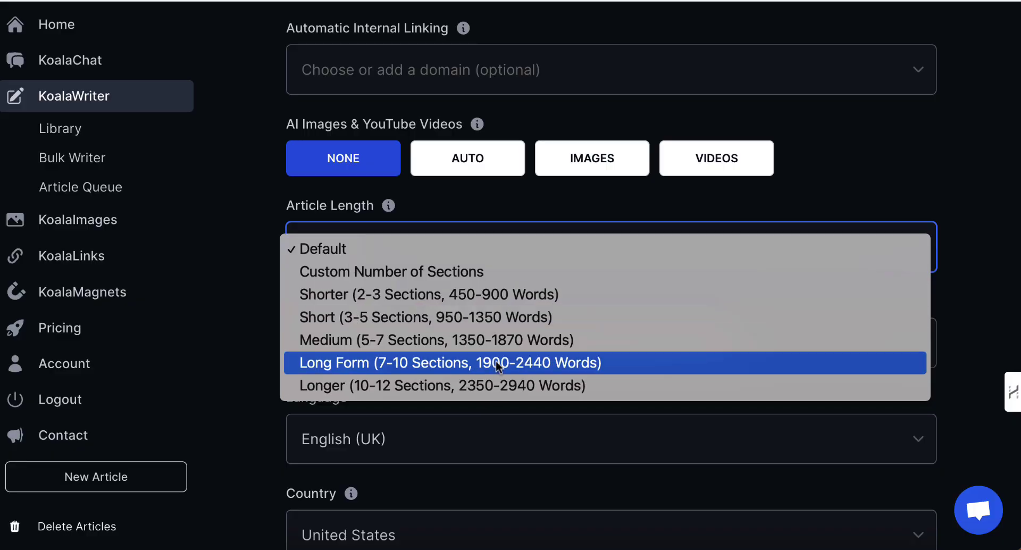
left_click(484, 317)
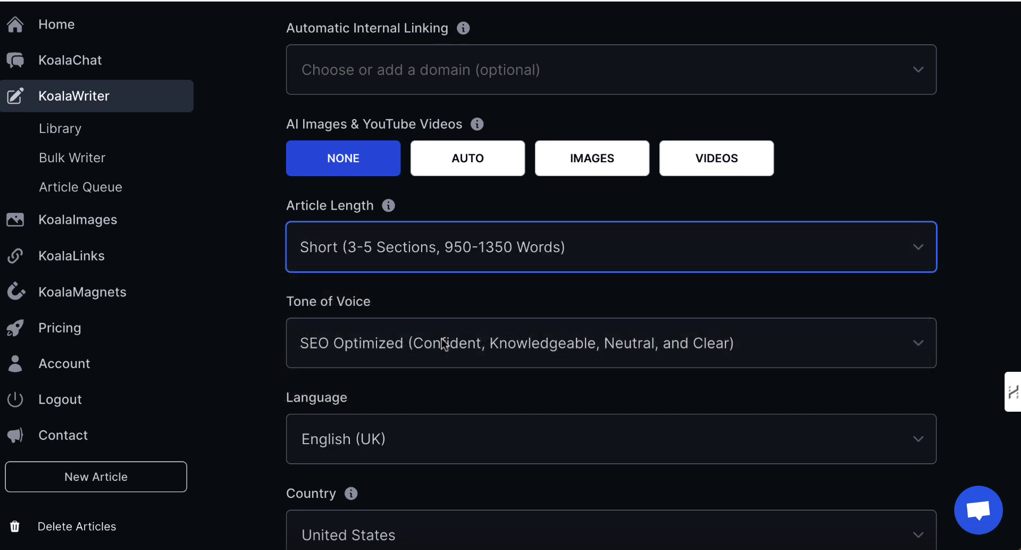
left_click(420, 337)
left_click(403, 412)
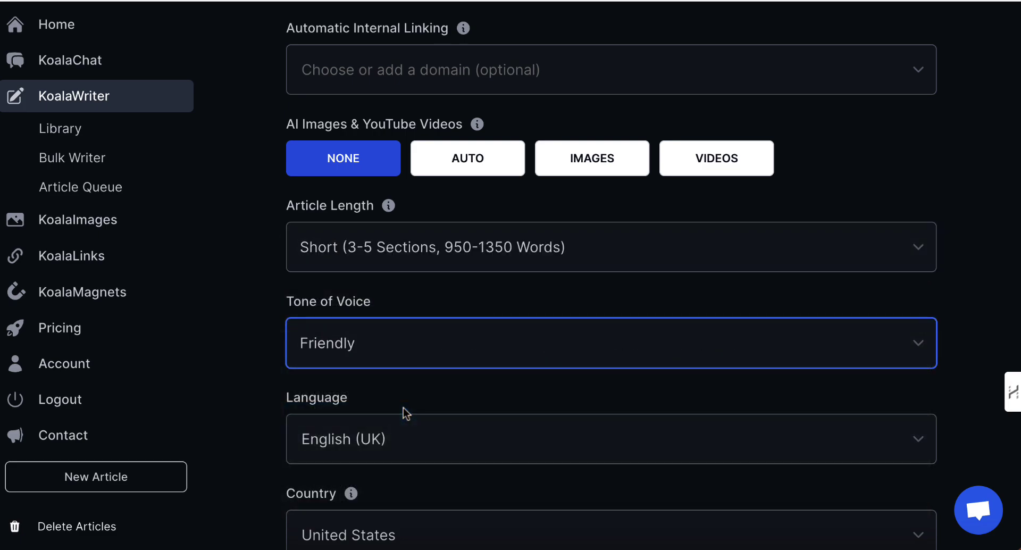
scroll(399, 437, "down", 2)
scroll(378, 399, "down", 2)
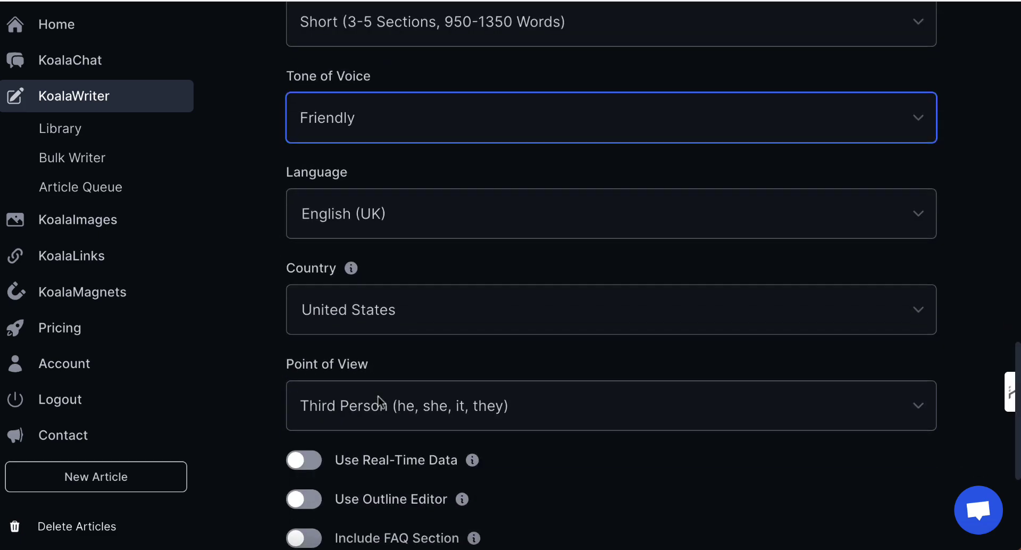
left_click(378, 407)
left_click(378, 385)
Enable real-time data, outline editor and improved readability, disable citing sources, and request the outline.
scroll(376, 385, "down", 2)
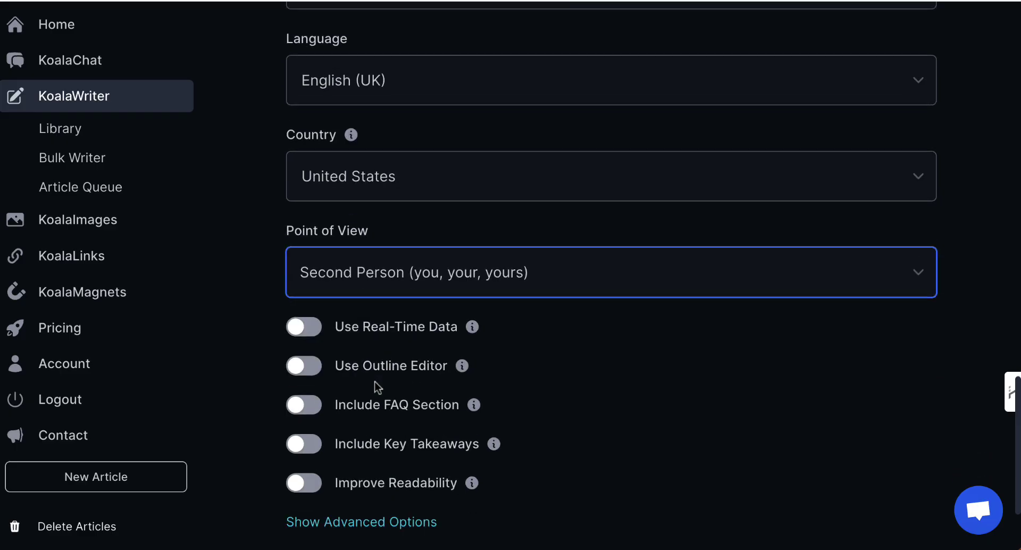
left_click(306, 327)
left_click(310, 452)
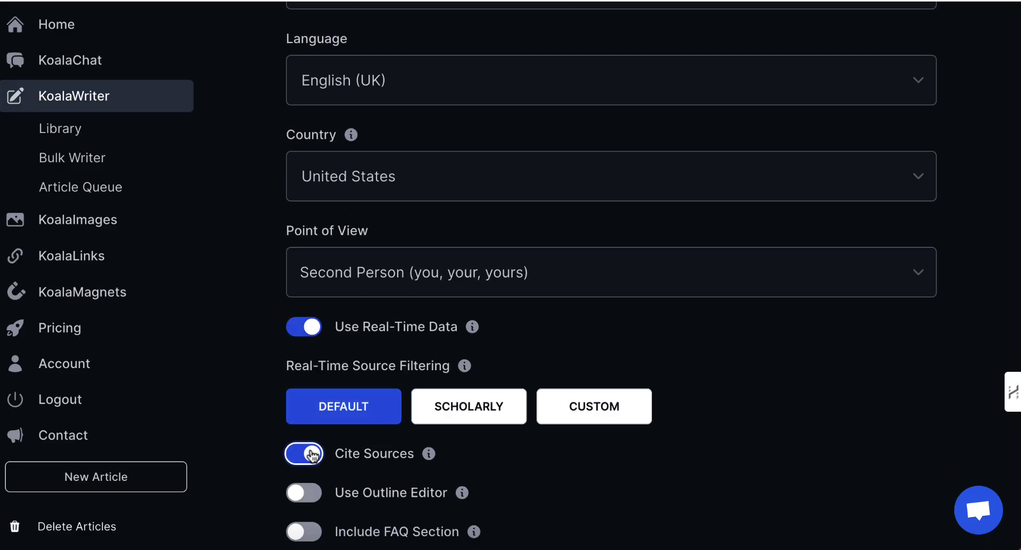
left_click(303, 496)
scroll(304, 503, "down", 2)
left_click(304, 480)
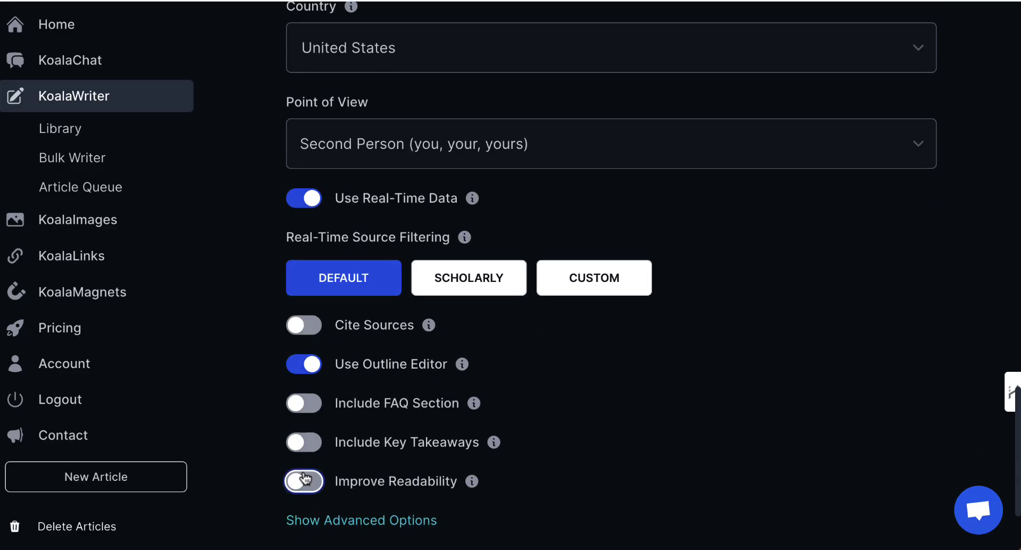
scroll(303, 480, "down", 2)
left_click(373, 477)
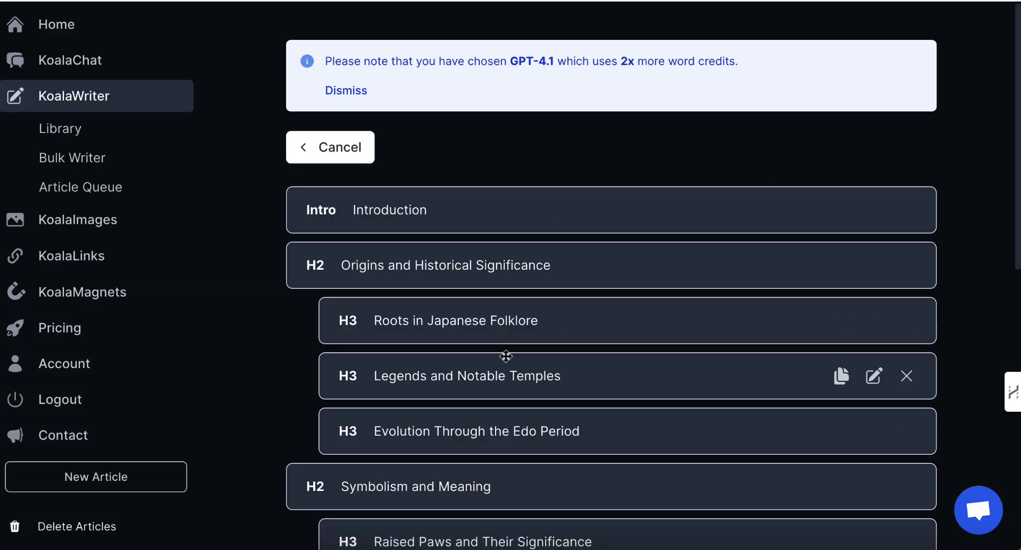
Scroll through the outline's H2 and H3 rows down to 'Types, Colours, and Cultural Impact'.
scroll(506, 354, "down", 6)
scroll(506, 356, "down", 4)
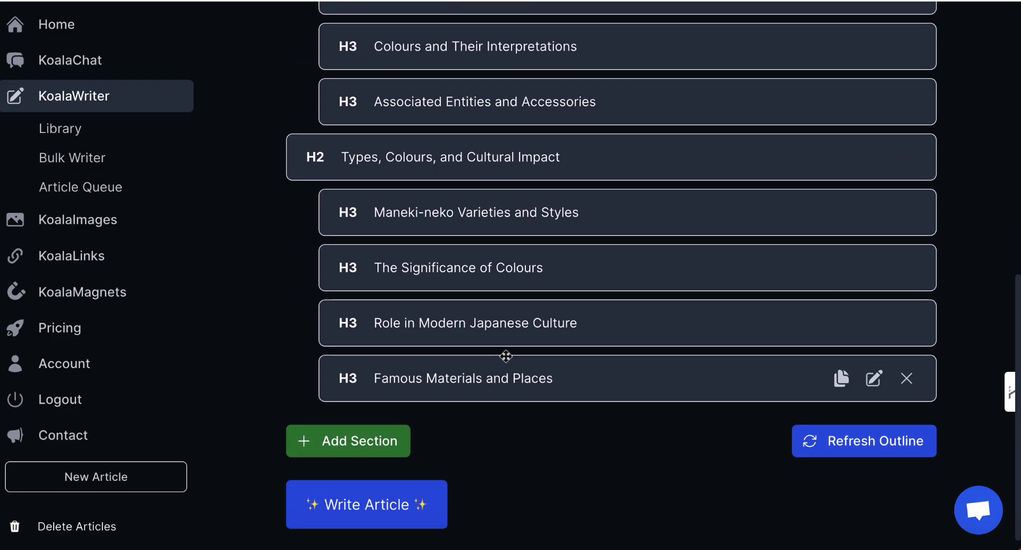
scroll(504, 340, "up", 2)
scroll(504, 353, "down", 2)
scroll(497, 266, "up", 2)
scroll(492, 207, "up", 5)
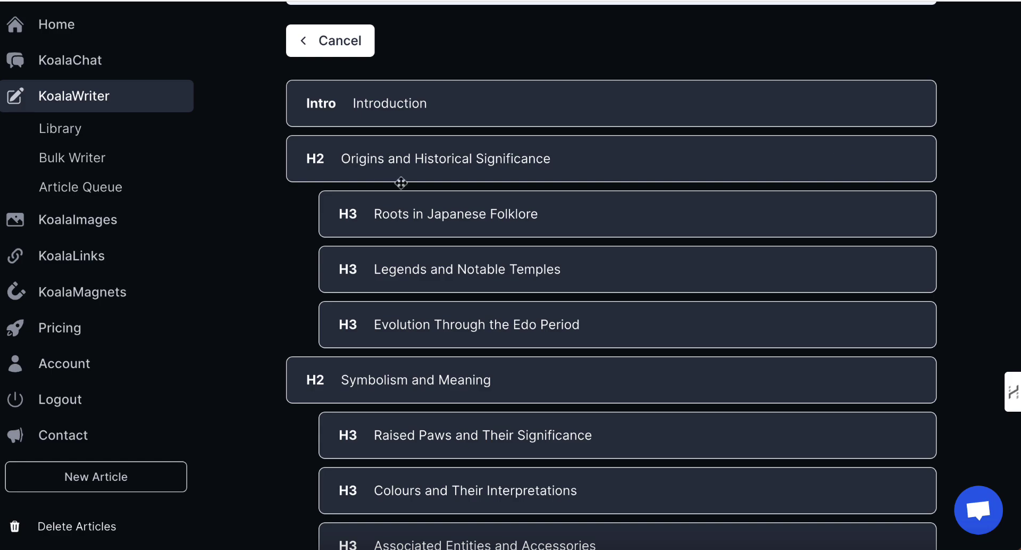
scroll(392, 228, "down", 2)
scroll(472, 264, "down", 3)
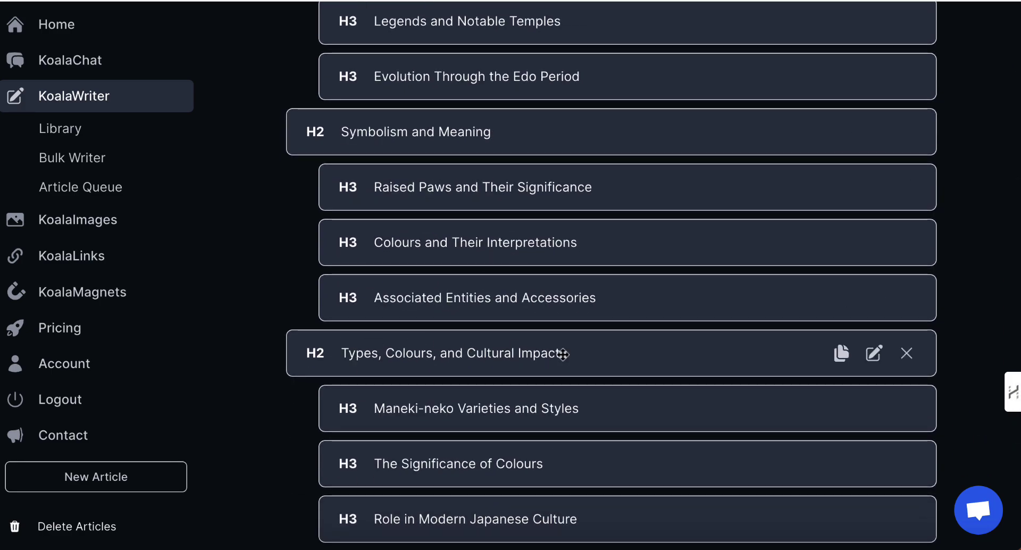
scroll(532, 355, "down", 4)
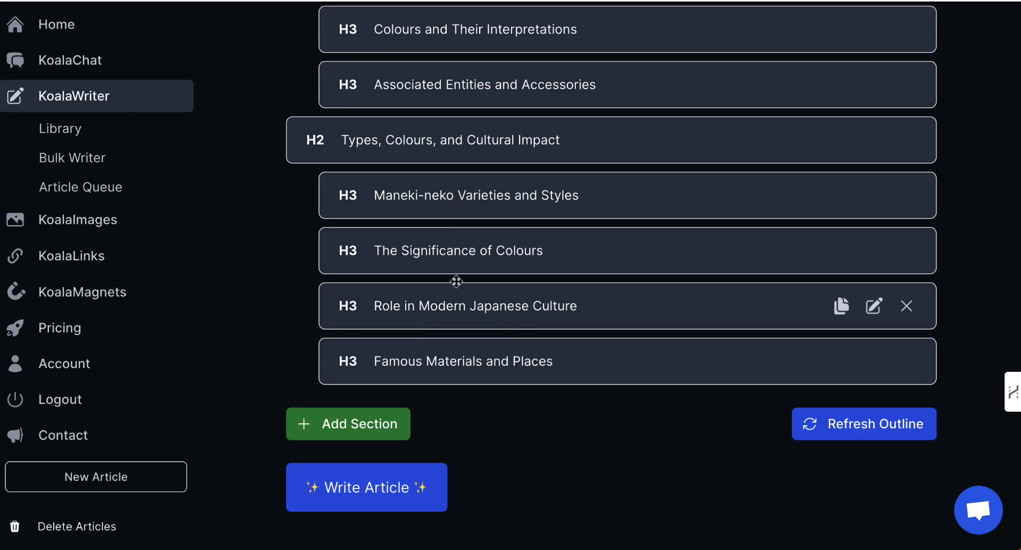